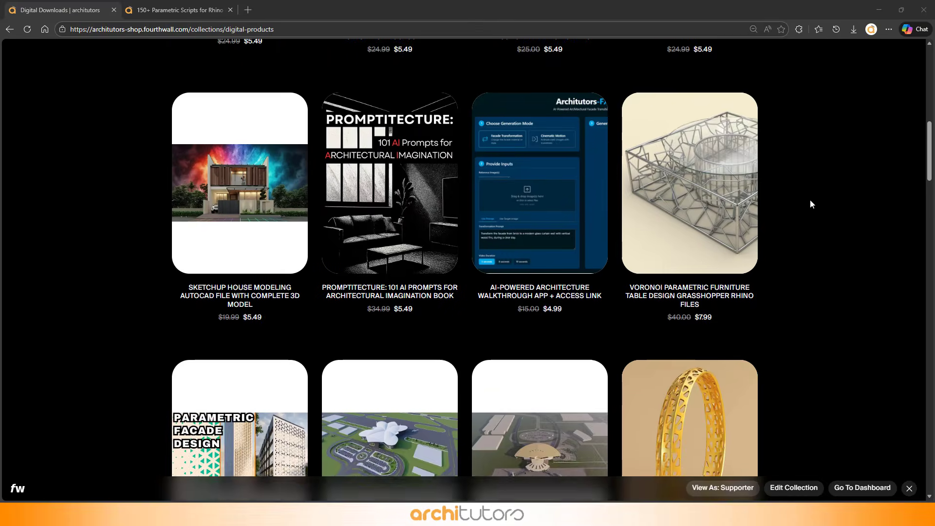
Step: Browse the digital products collection in the online store
scroll(810, 204, down, 10)
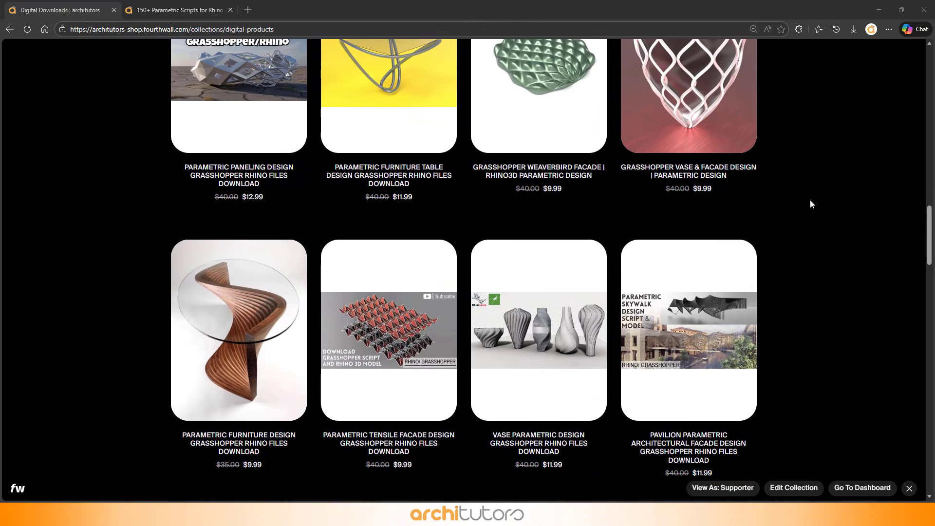
scroll(818, 190, down, 10)
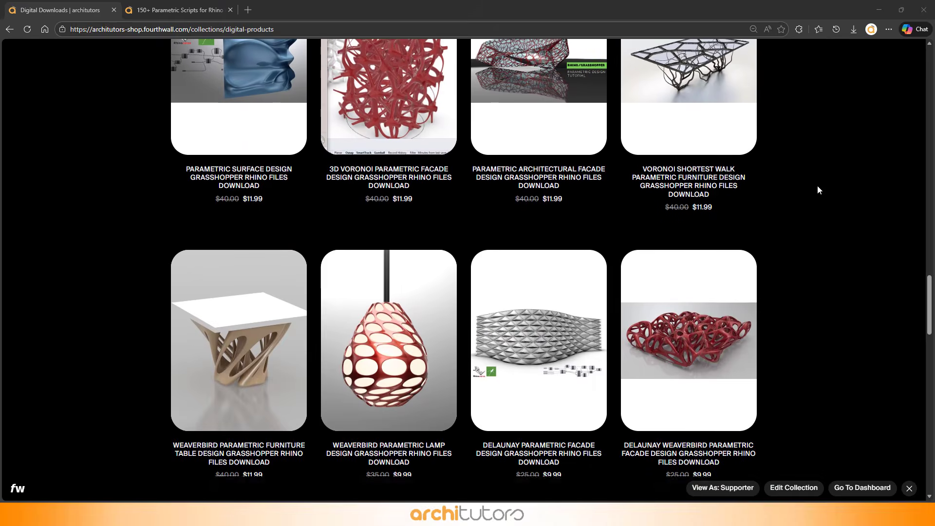
scroll(818, 189, down, 10)
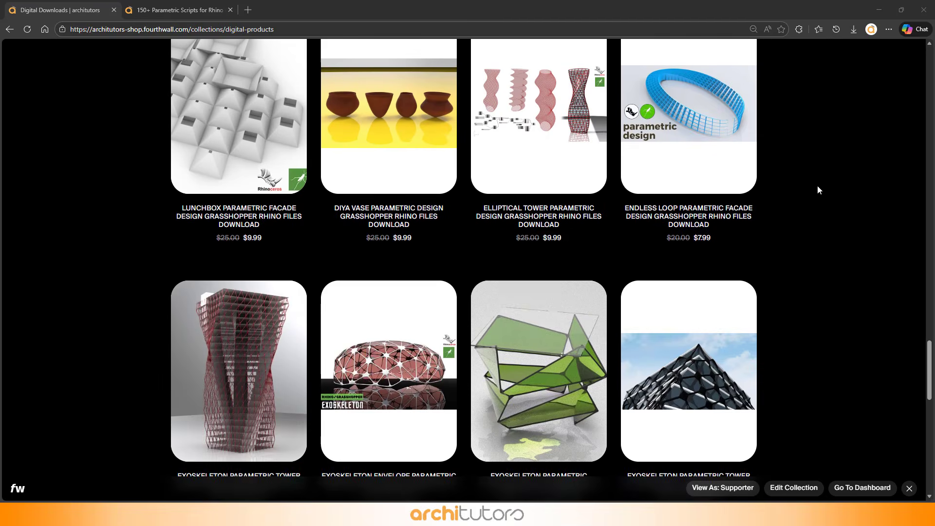
Step: Switch to the 150+ Parametric Scripts product page and browse its preview images
scroll(817, 190, down, 5)
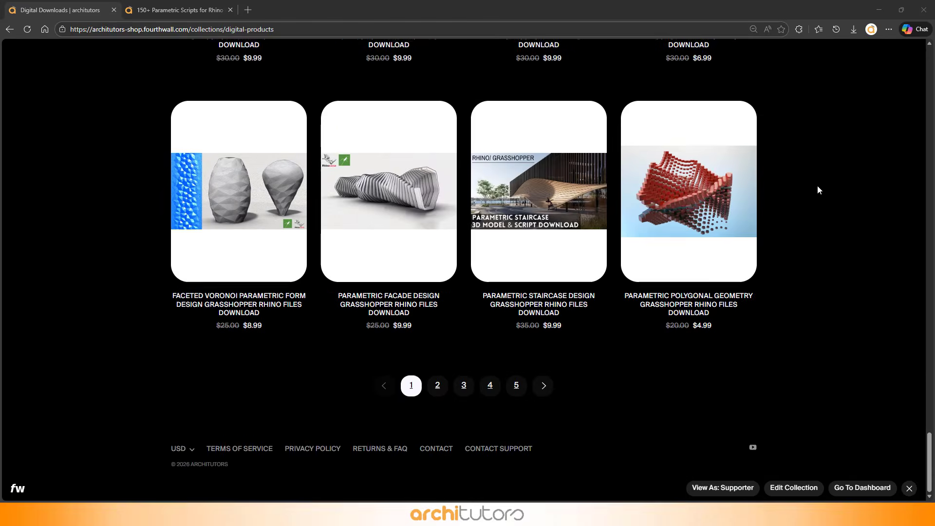
key(ctrl+Tab)
drag(716, 167, 739, 165)
click(683, 172)
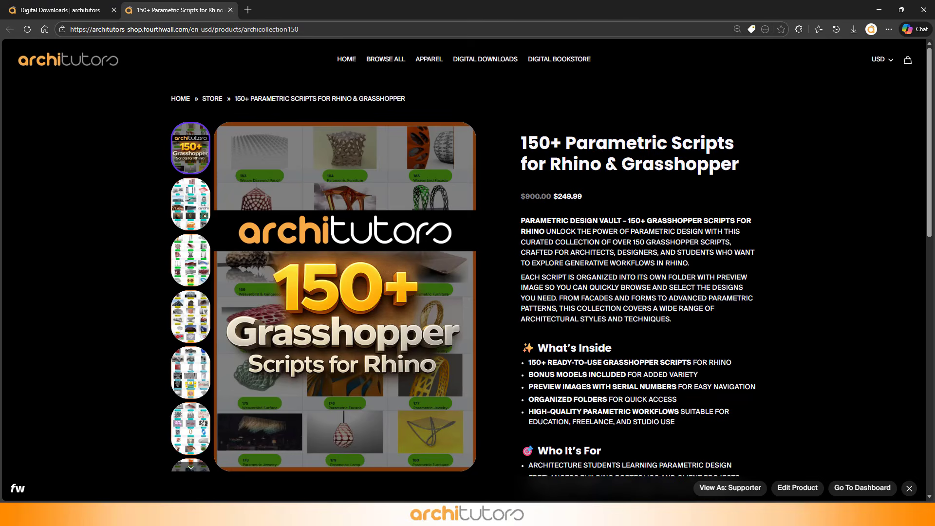
click(190, 210)
scroll(198, 215, down, 1)
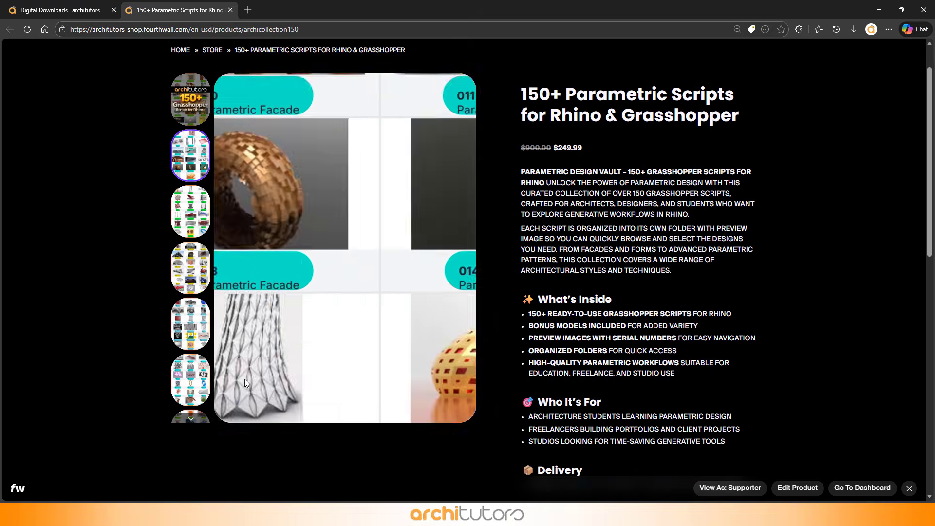
scroll(191, 212, down, 3)
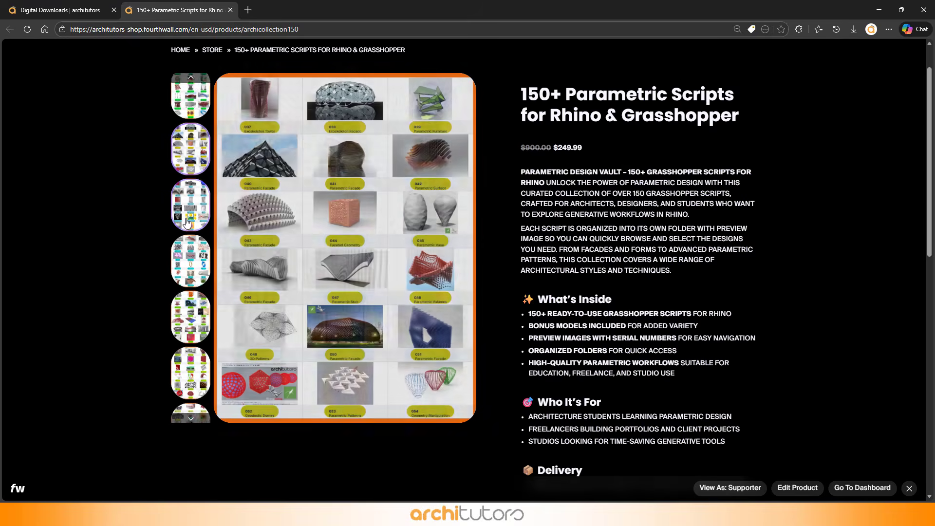
scroll(188, 224, down, 2)
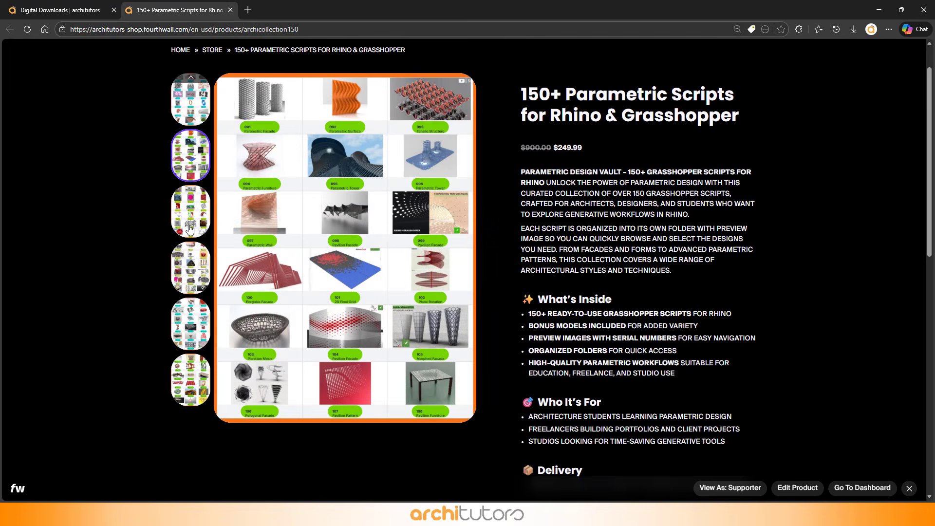
scroll(190, 259, down, 3)
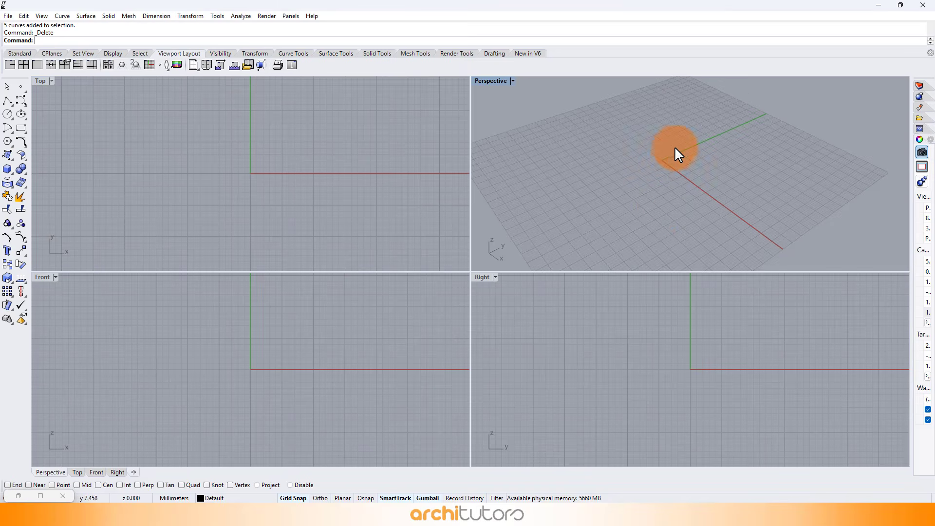
Step: Launch Grasshopper from the Rhino command line
scroll(674, 146, up, 2)
key(Return)
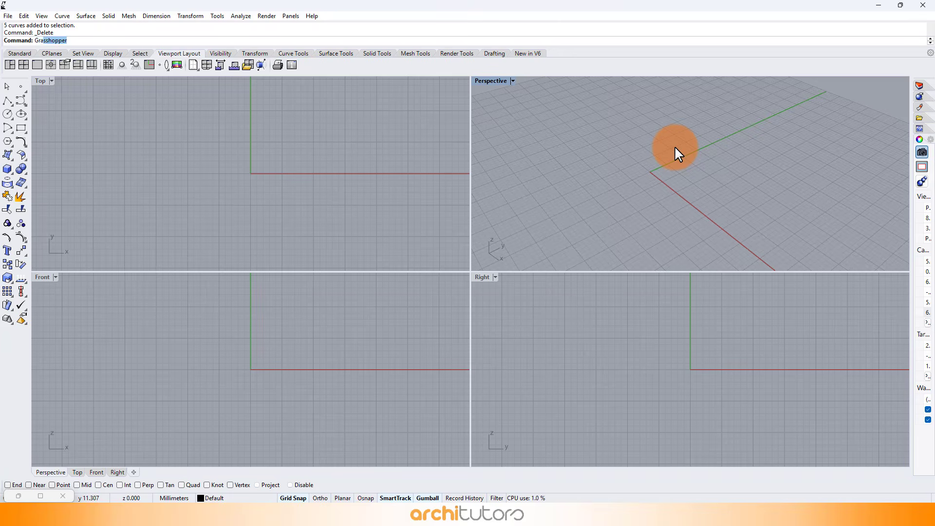
scroll(316, 180, down, 3)
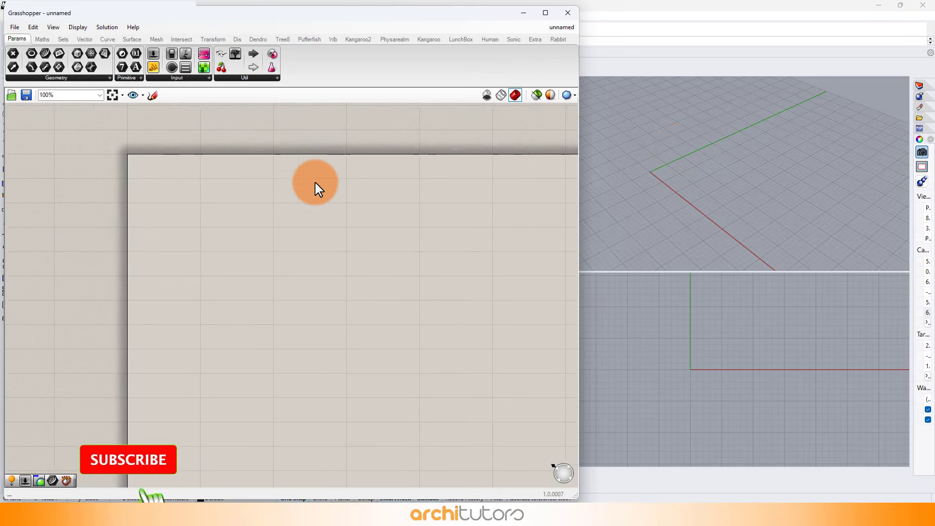
Step: Search for and turn on the Bifocals widget on the Grasshopper canvas
right_drag(183, 182, 164, 244)
double_click(178, 162)
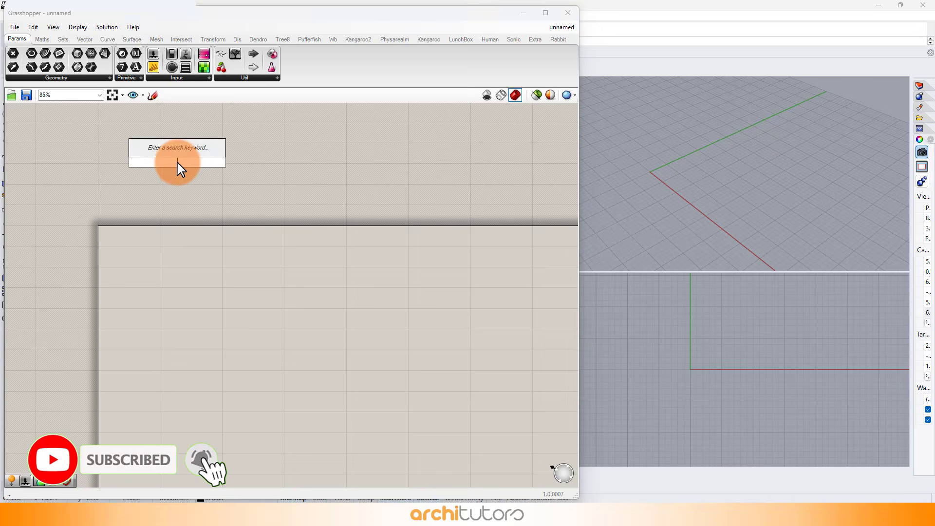
text(bifo)
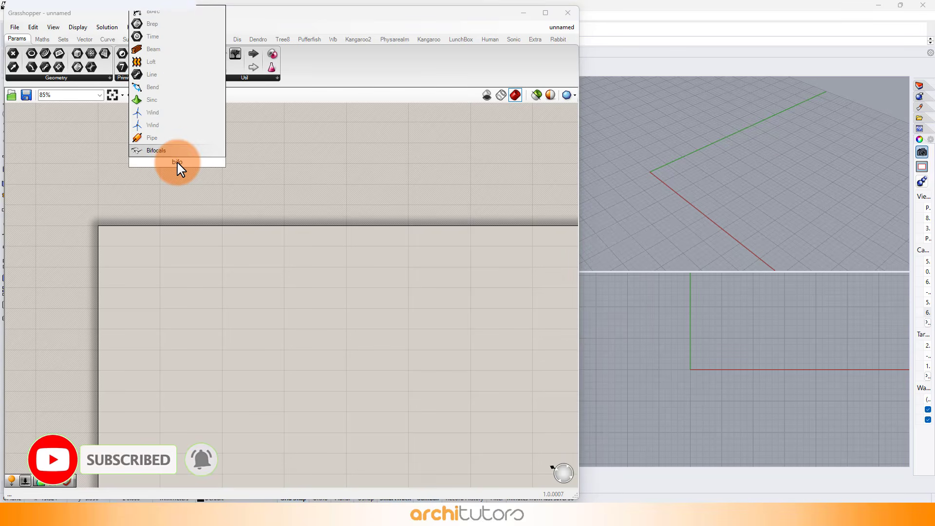
click(168, 151)
scroll(164, 258, up, 5)
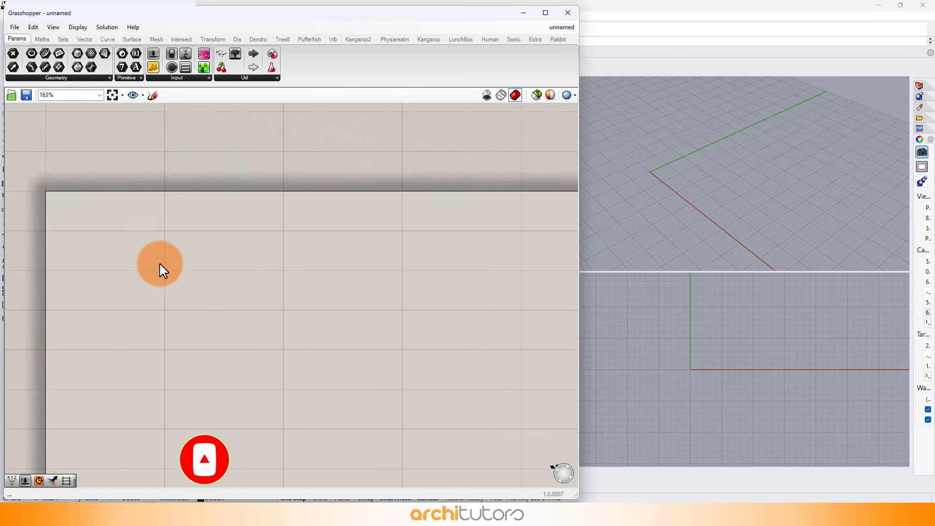
Step: Place a Line SDL component on the canvas
double_click(135, 229)
text(line sd)
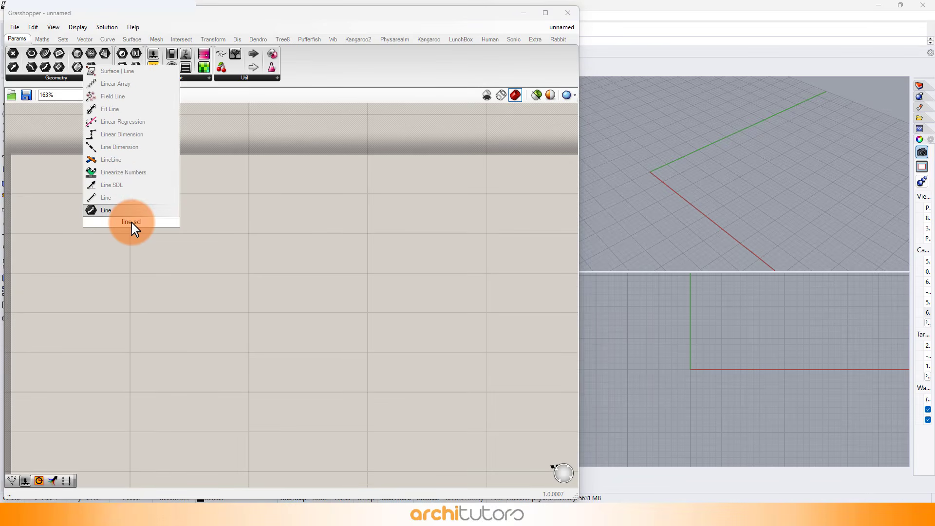
click(113, 173)
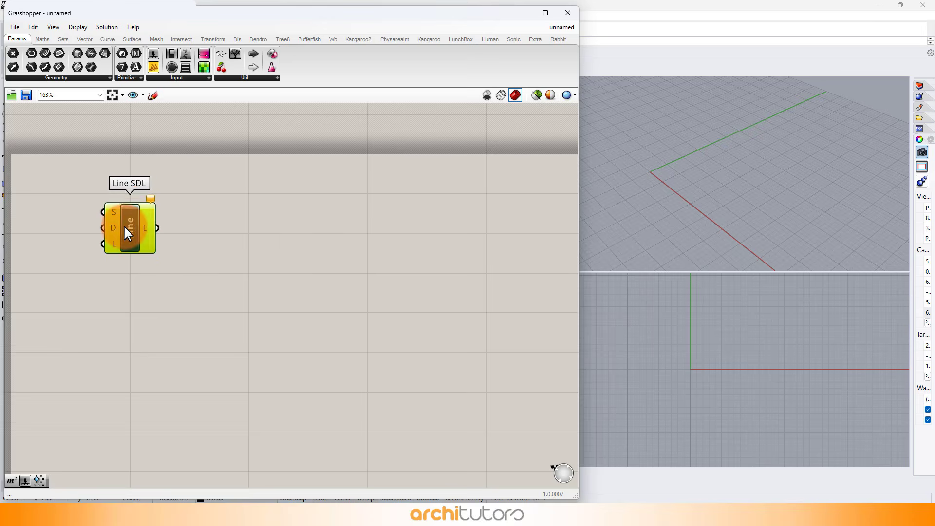
Step: Place a Perp Frames component next to the Line SDL component
drag(127, 234, 132, 240)
click(267, 236)
double_click(235, 237)
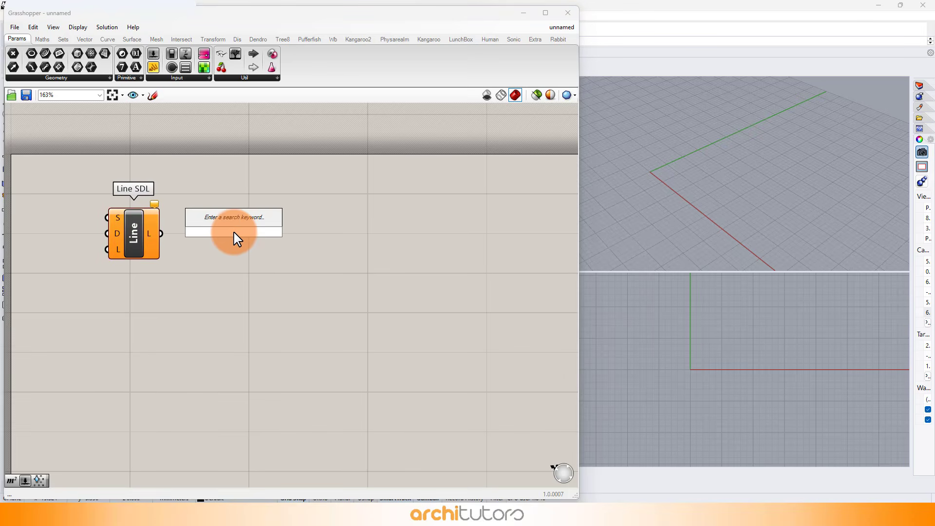
text(per)
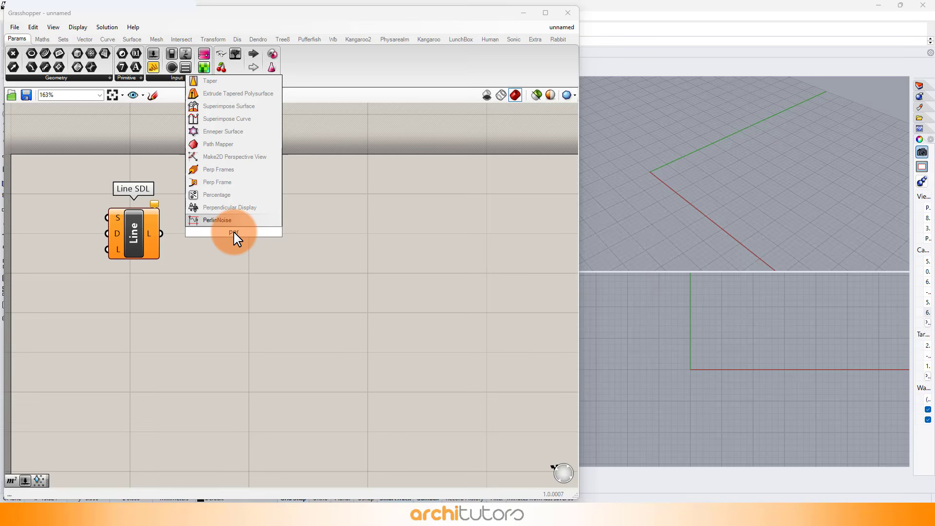
click(217, 171)
Step: Add a number slider set to 70.5 and connect it to the Line SDL length input
right_drag(269, 328, 302, 312)
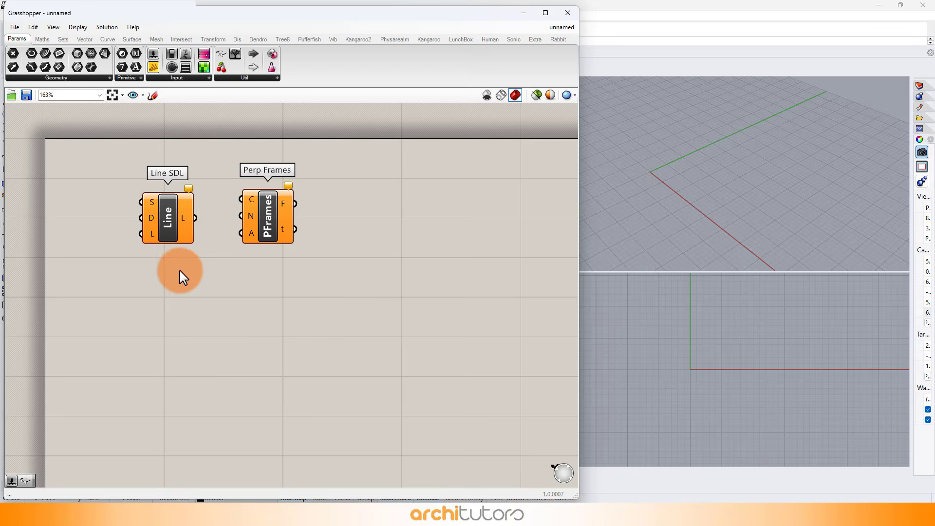
drag(365, 180, 116, 269)
drag(141, 233, 215, 232)
click(156, 224)
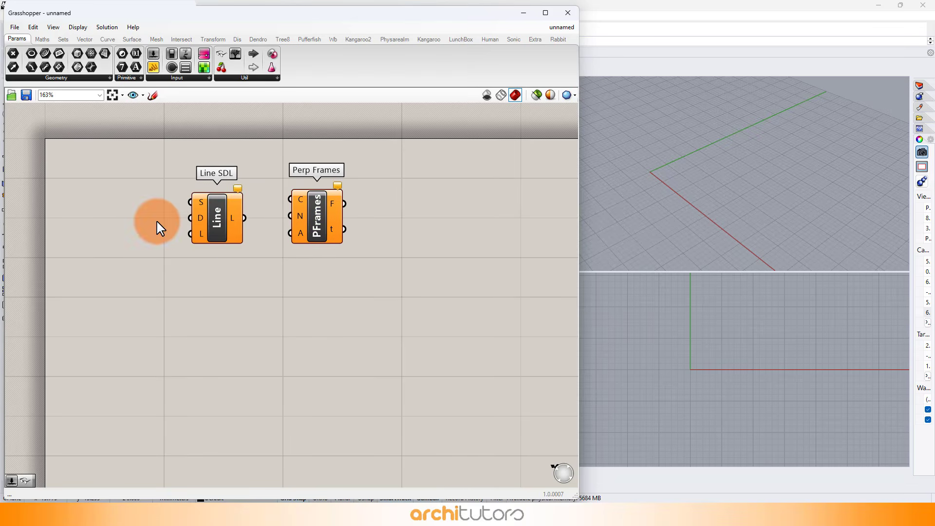
double_click(63, 234)
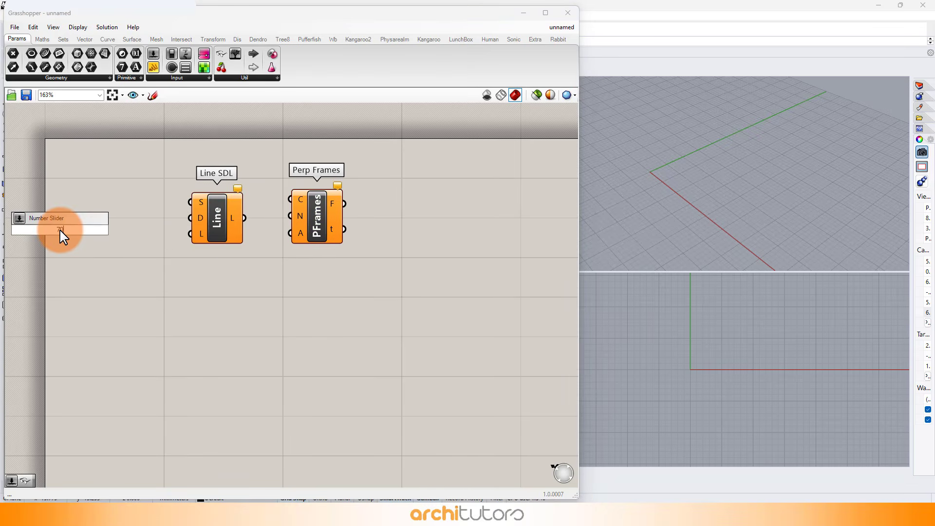
text(70.5)
key(Return)
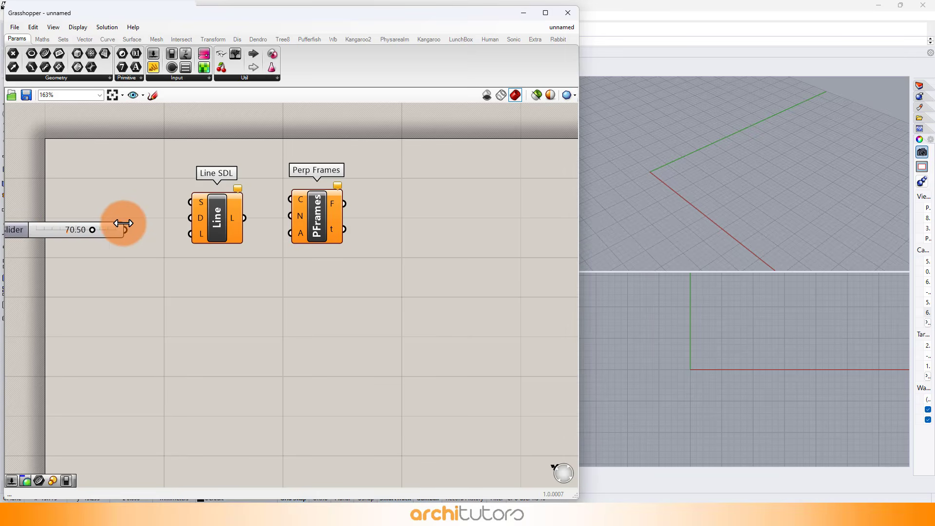
drag(127, 231, 189, 233)
click(93, 232)
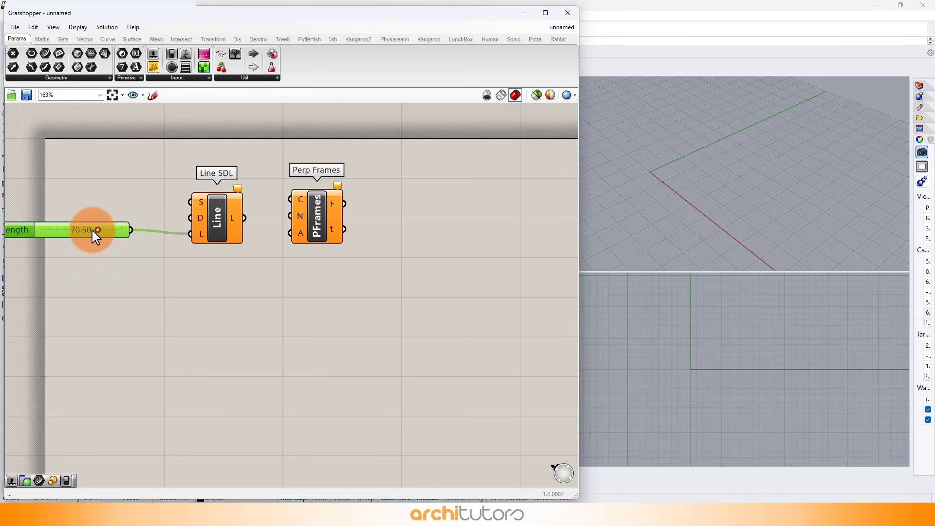
Step: Add a slider with value 4 and connect it to the Perp Frames count input
double_click(252, 267)
text(4)
key(Return)
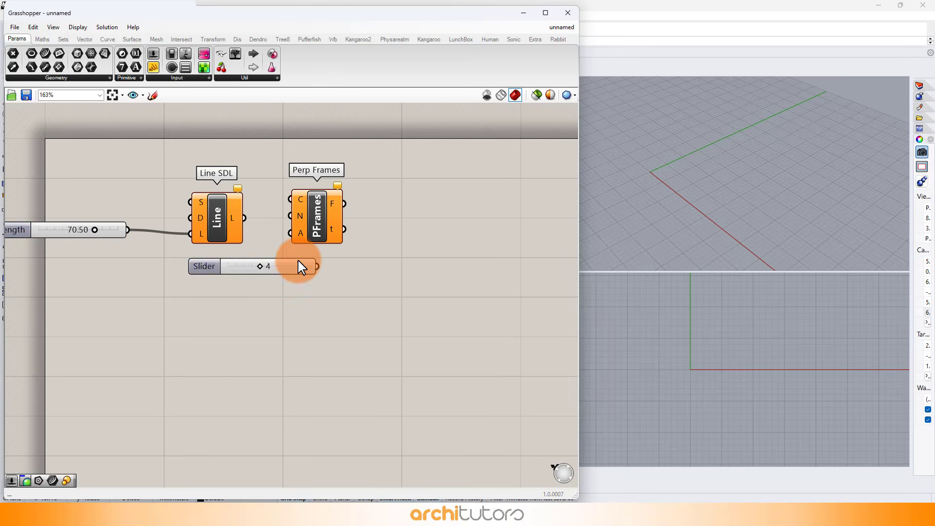
drag(298, 265, 275, 284)
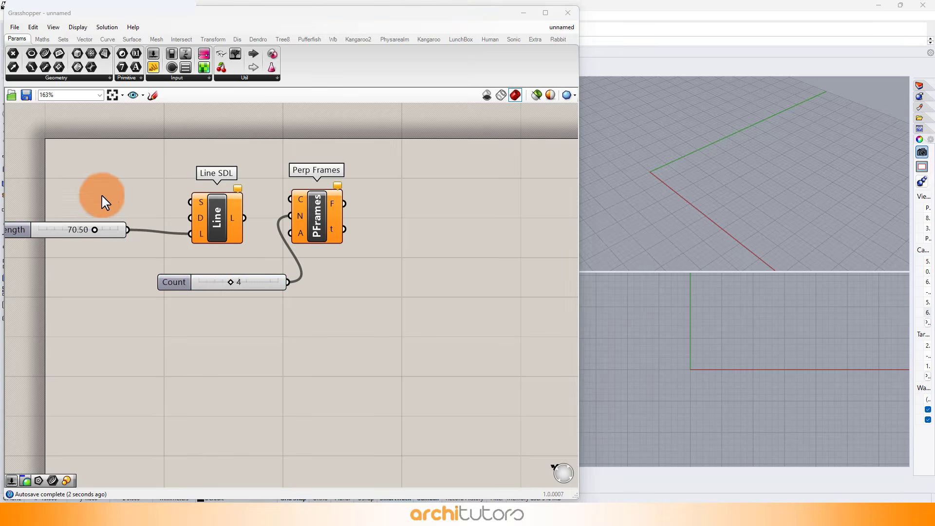
Step: Add a Point parameter and connect it to the Line SDL start input
double_click(93, 184)
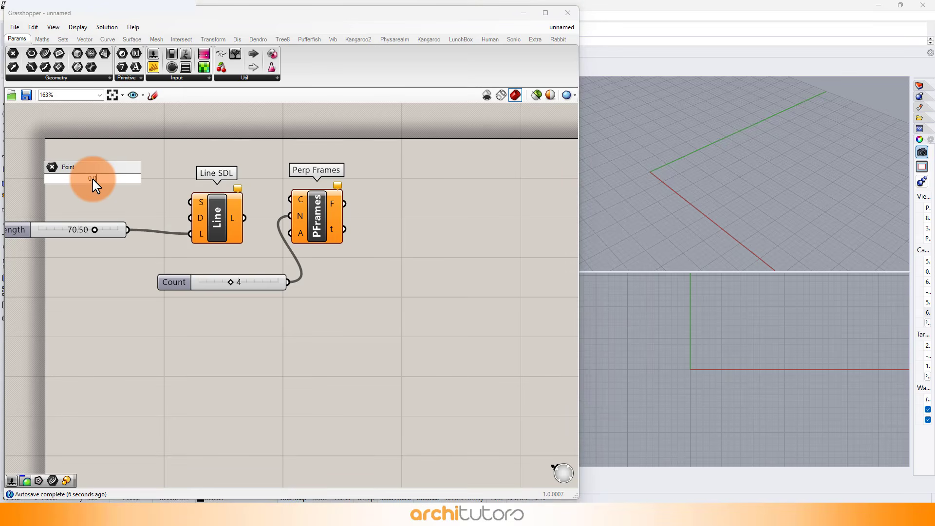
click(100, 181)
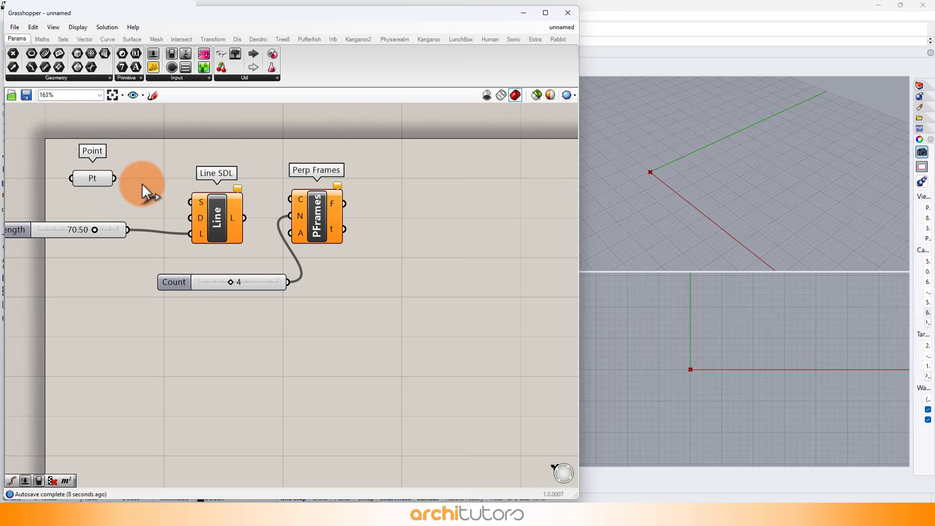
drag(188, 200, 189, 202)
Step: Connect the Line SDL output line to the Perp Frames curve input
click(271, 209)
right_drag(810, 198, 739, 111)
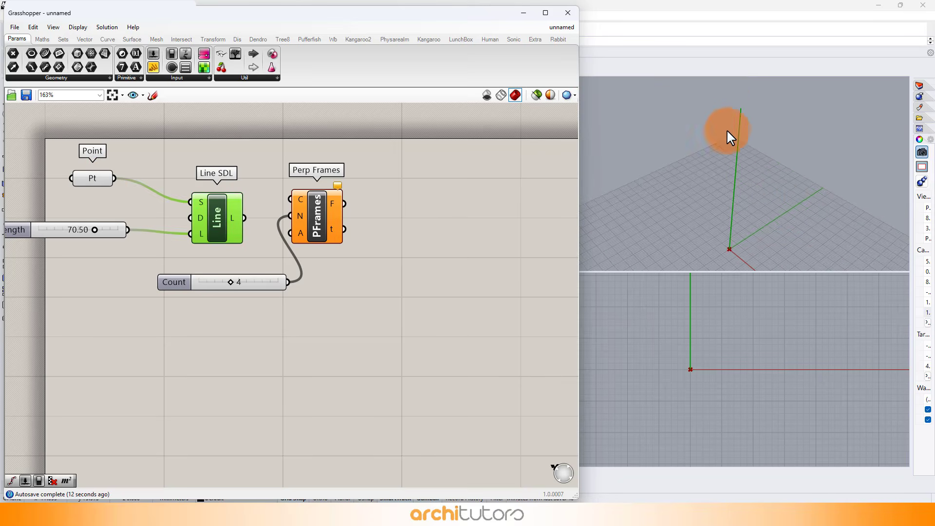
click(269, 231)
drag(275, 199, 329, 220)
click(344, 276)
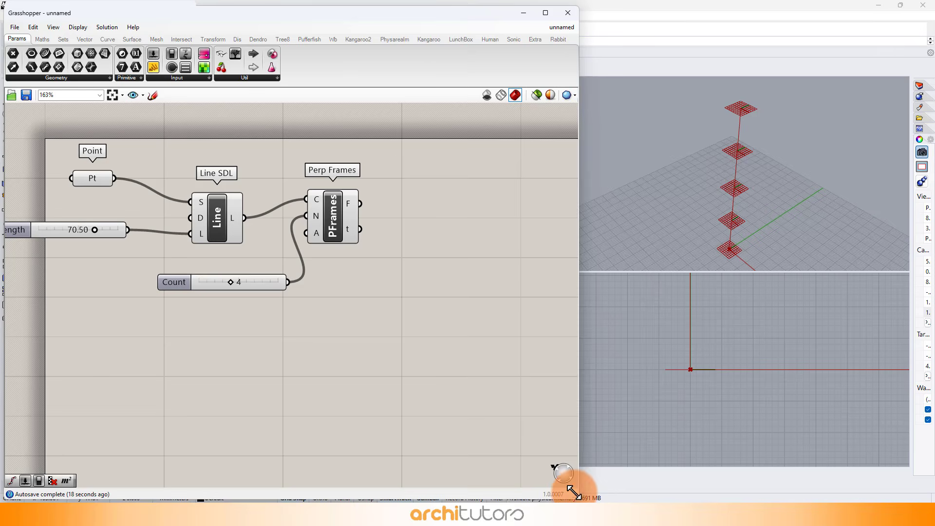
Step: Maximize the Perspective viewport and set the Grasshopper preview mesh quality to High Quality
drag(573, 493, 455, 501)
double_click(487, 81)
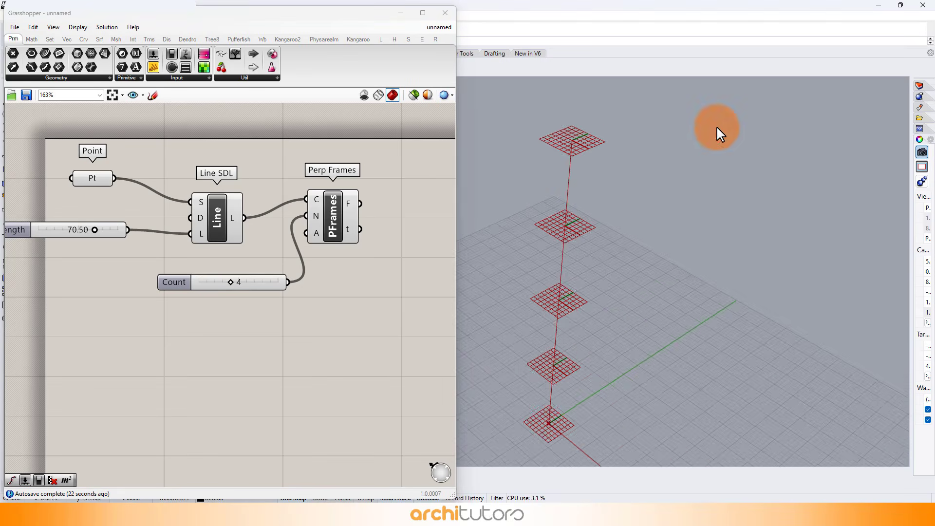
right_drag(716, 126, 521, 405)
drag(457, 482, 554, 482)
click(542, 95)
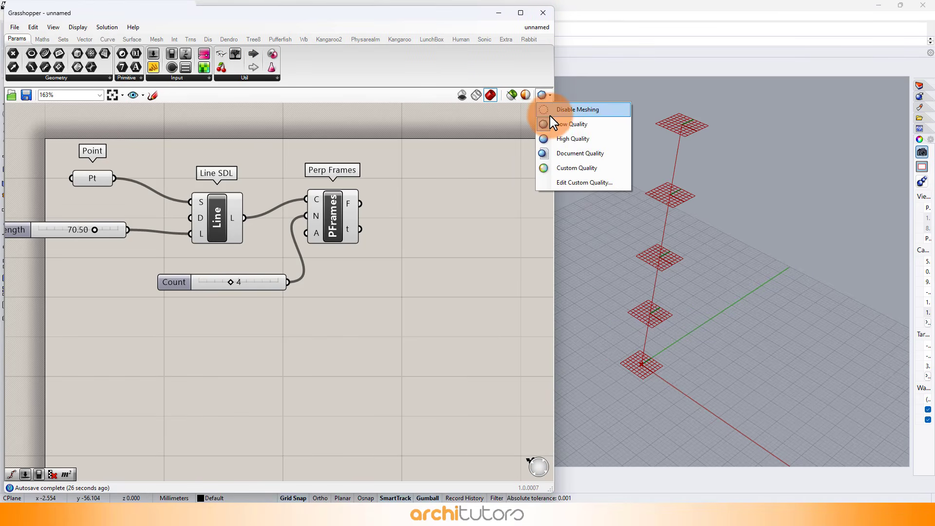
click(556, 144)
Step: Add a Rotate Plane component and feed it the frames from Perp Frames
scroll(415, 230, down, 2)
right_drag(413, 229, 266, 202)
scroll(265, 198, up, 2)
scroll(266, 202, up, 1)
drag(549, 487, 523, 486)
double_click(327, 234)
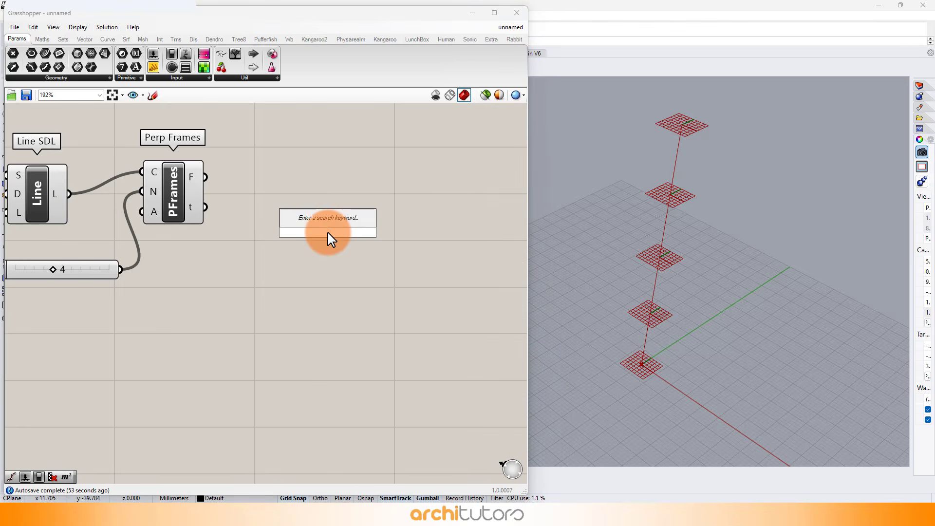
text(rotate)
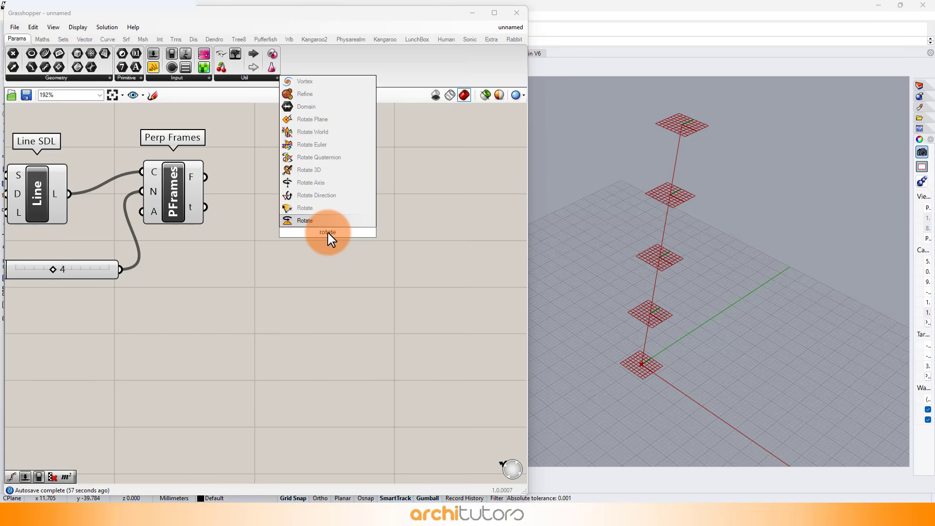
click(319, 119)
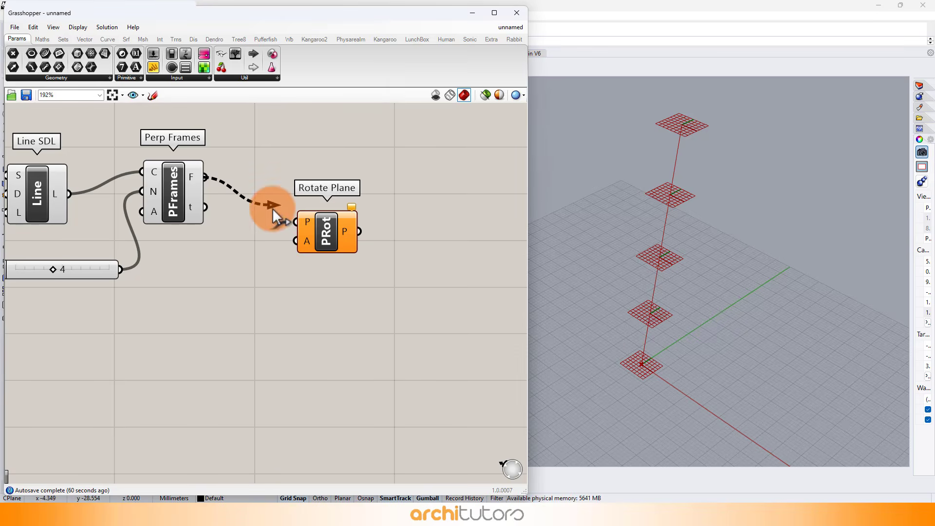
drag(327, 231, 402, 188)
Step: Add a Repeat Data component to the canvas
double_click(310, 278)
text(repea)
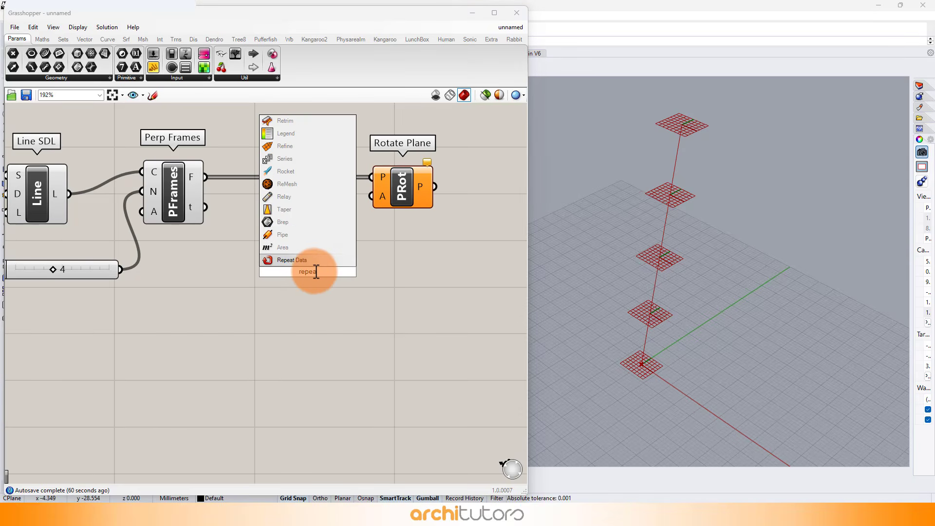
click(290, 259)
Step: Add a List Length component and connect the Perp Frames frames output to its list input
double_click(208, 337)
text(list le)
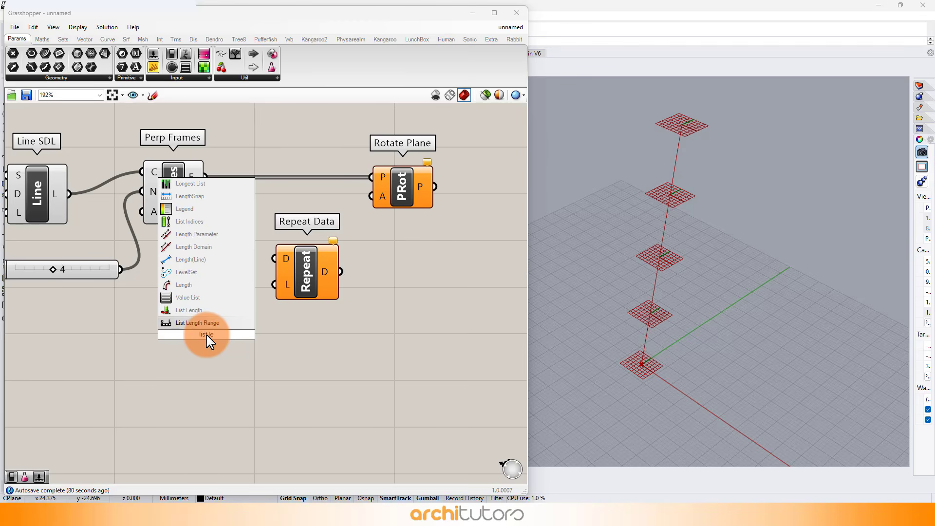
click(232, 320)
drag(205, 177, 226, 340)
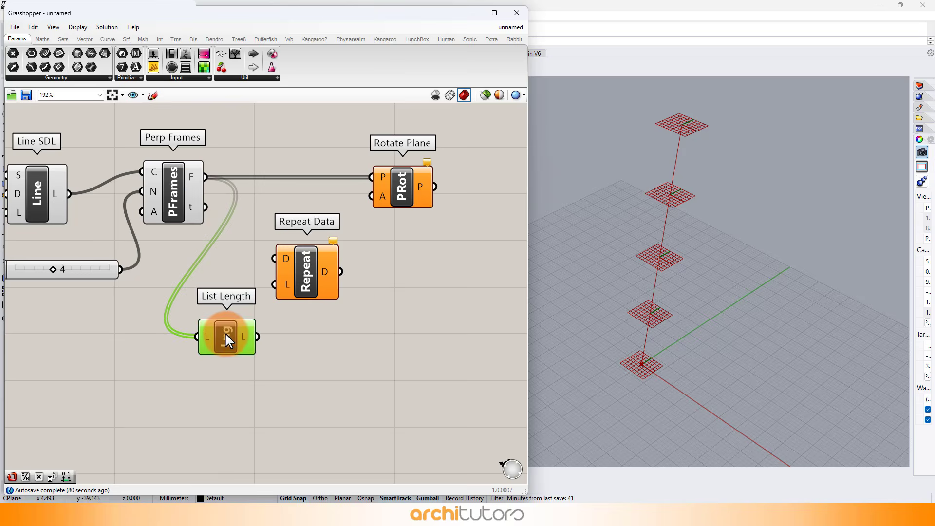
Step: Set the Rotate Plane angle input to use degrees
right_click(381, 192)
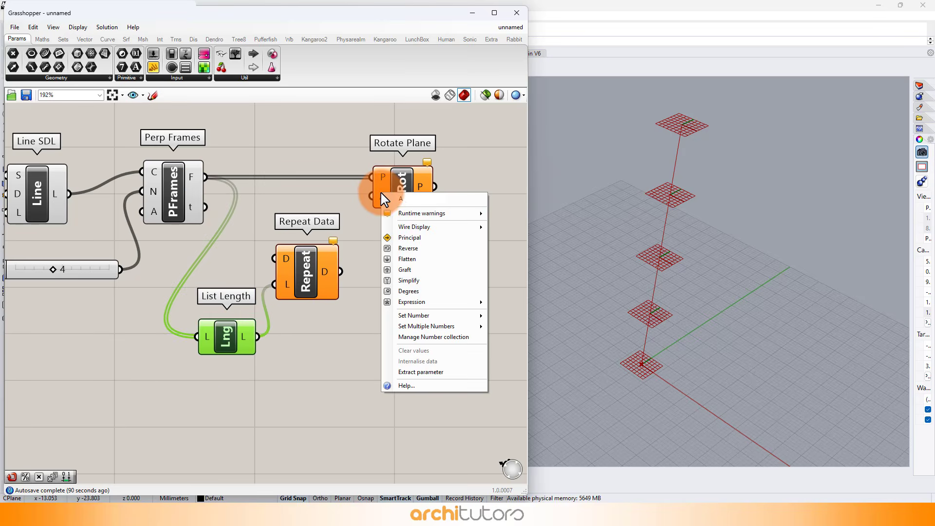
click(402, 291)
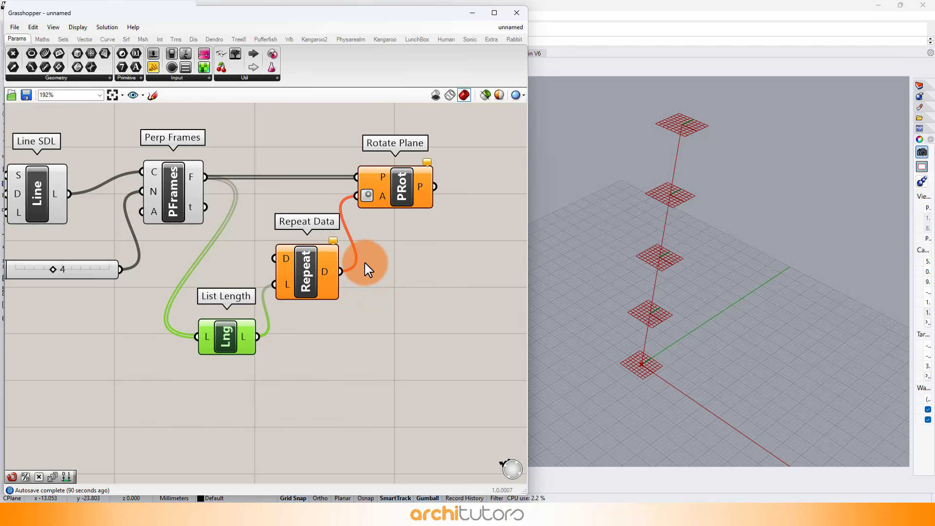
Step: Add two number sliders with values 0 and 40
drag(211, 347, 220, 346)
right_drag(154, 362, 254, 315)
double_click(185, 329)
key(Return)
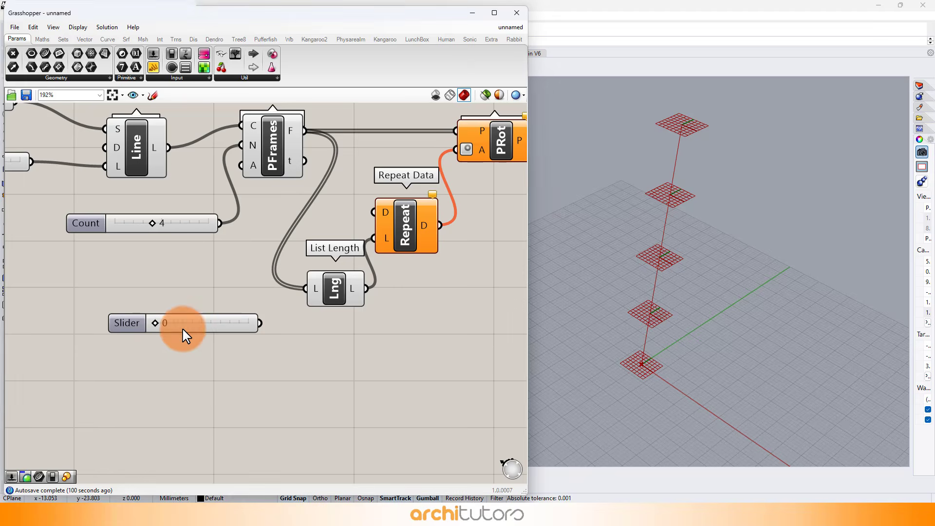
double_click(161, 372)
text(40)
key(Return)
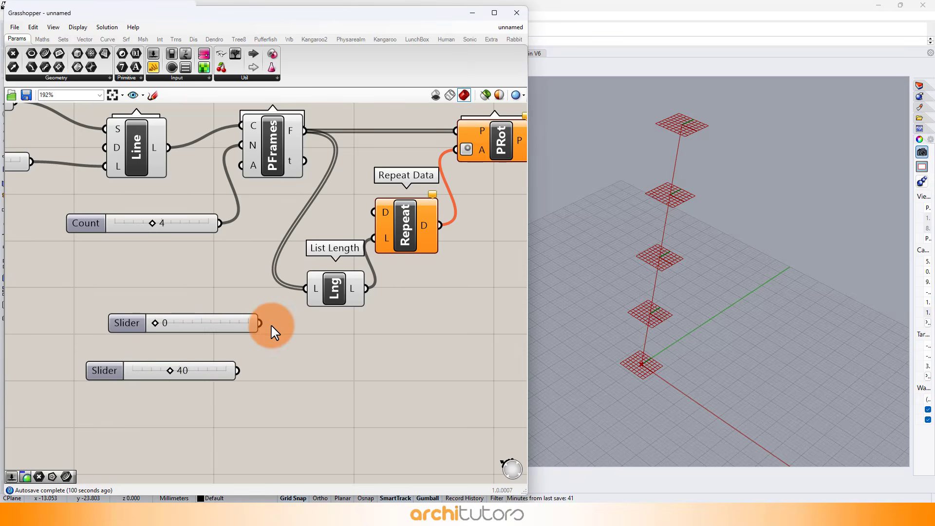
Step: Connect both the 0 and 40 sliders to the Repeat Data data input
drag(364, 205, 373, 212)
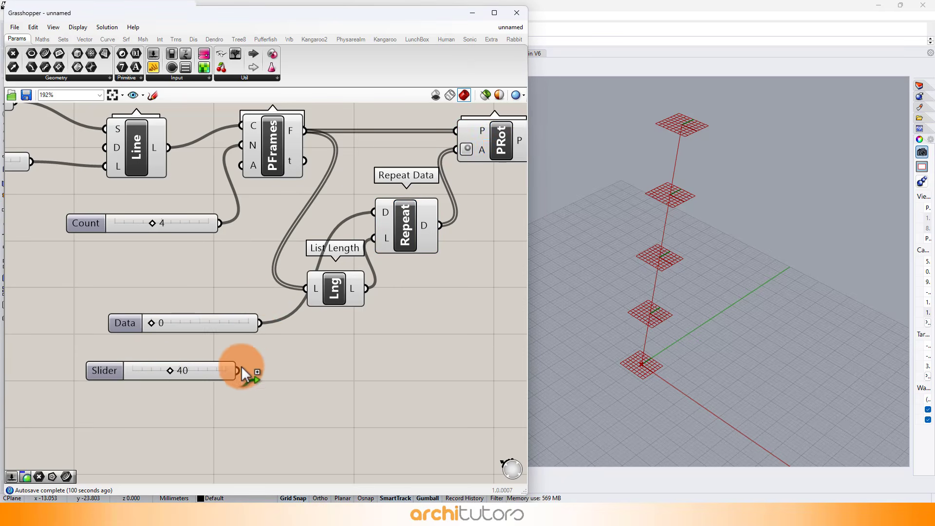
drag(224, 323, 195, 334)
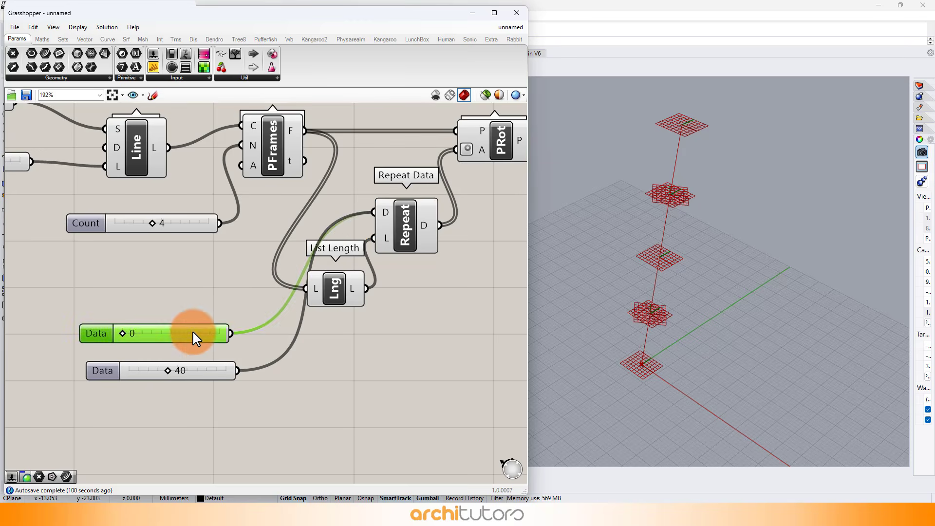
click(340, 358)
right_drag(340, 350, 202, 355)
drag(276, 225, 305, 244)
drag(209, 291, 243, 326)
drag(364, 141, 394, 140)
Step: Select the existing components and turn off their preview
click(716, 225)
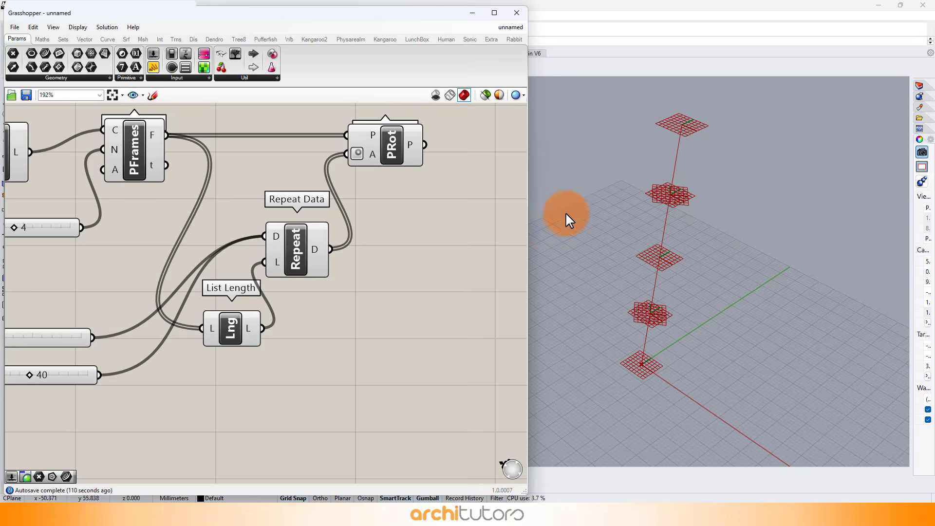
scroll(323, 214, down, 5)
drag(313, 156, 109, 296)
middle_click(147, 286)
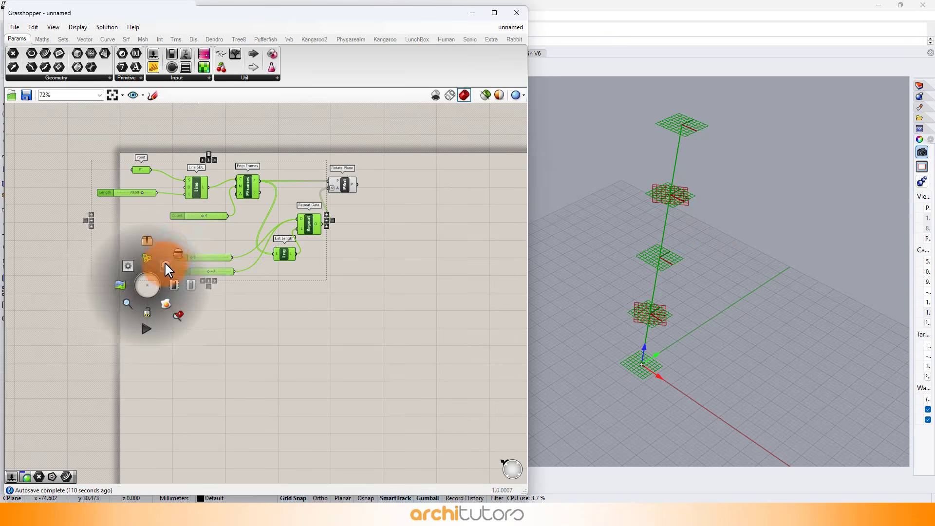
click(166, 265)
scroll(347, 179, up, 5)
click(416, 252)
right_drag(417, 244, 382, 246)
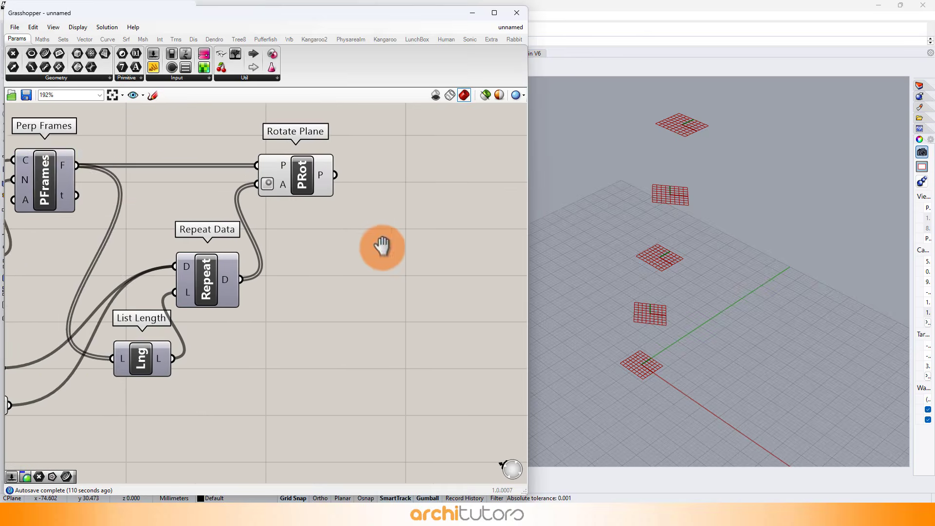
Step: Add a Polygon component and connect the Rotate Plane output to its plane input
scroll(382, 246, down, 2)
double_click(305, 177)
text(p)
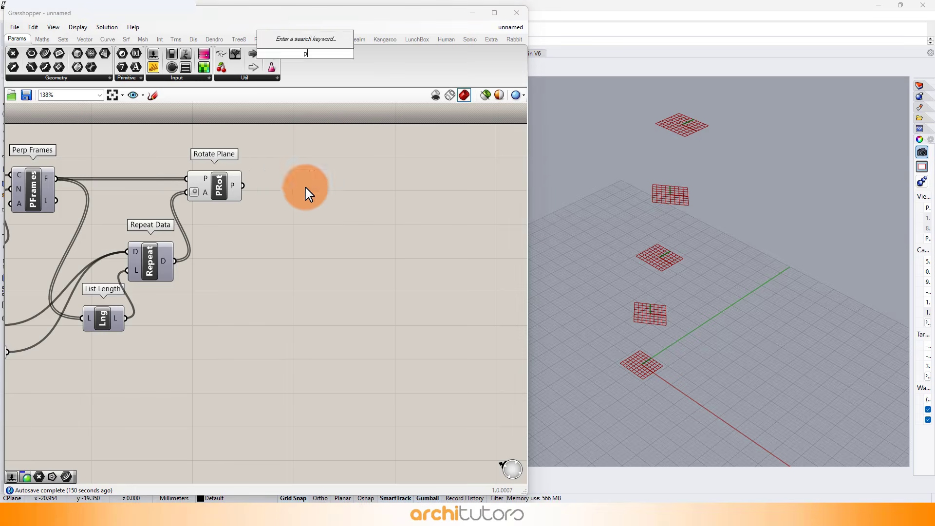
text(olyg)
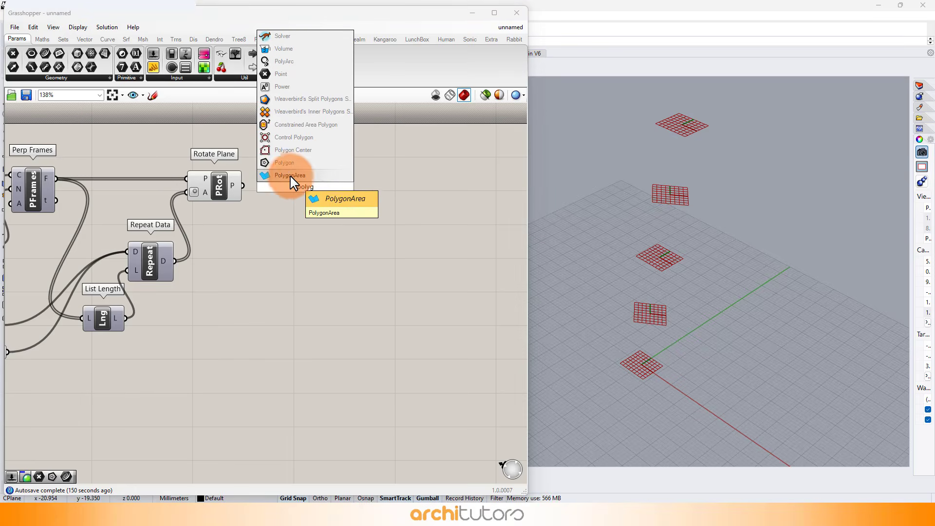
click(285, 163)
scroll(332, 191, up, 1)
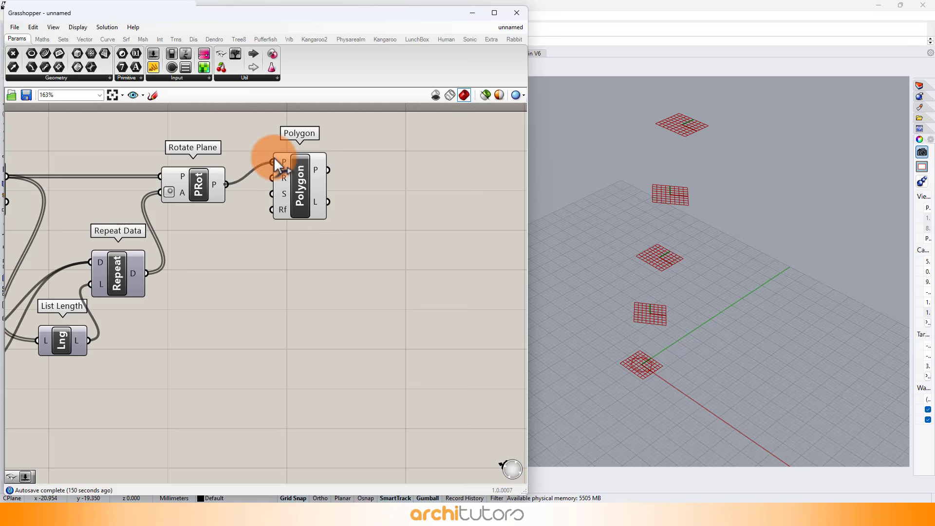
drag(278, 164, 353, 170)
Step: Add a slider set to 5 and connect it to the Polygon segments input
double_click(260, 249)
text(5)
key(Return)
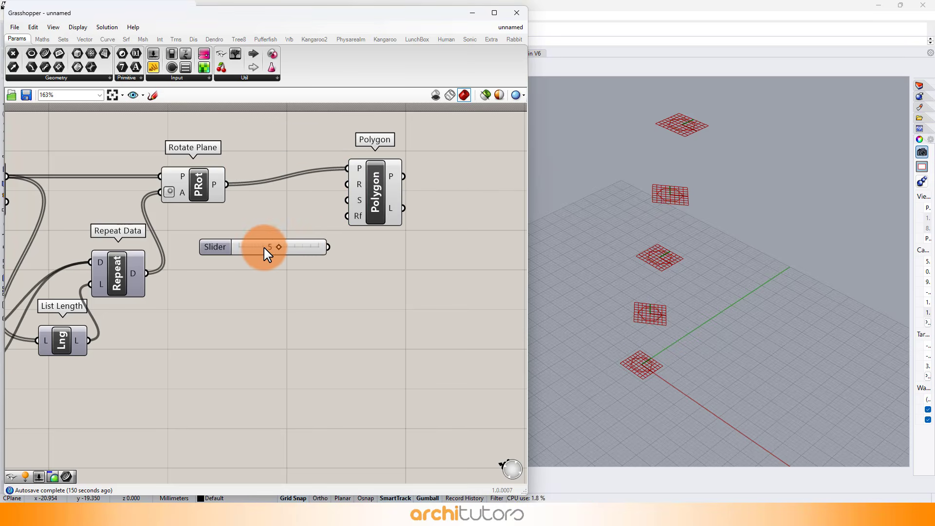
drag(332, 249, 373, 220)
click(366, 294)
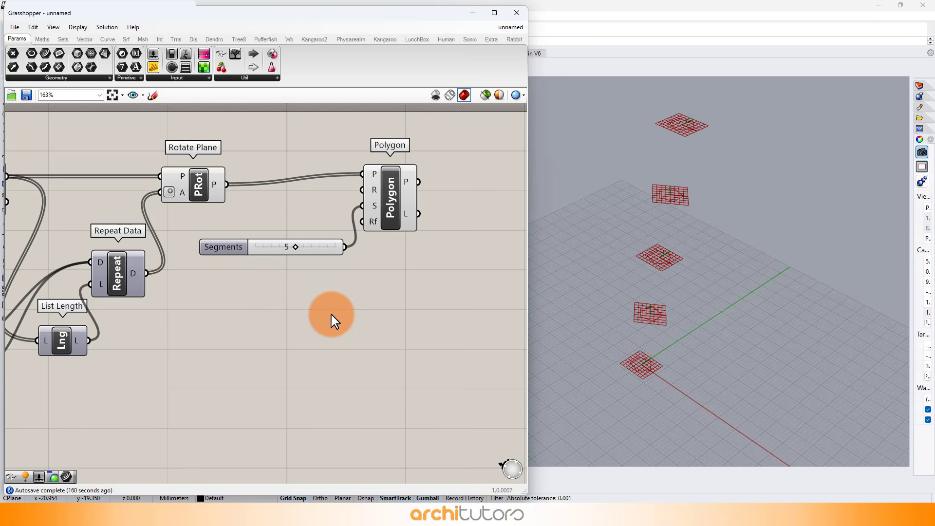
Step: Add a Construct Domain component and connect its output to the Polygon radius input
double_click(227, 307)
text(constru)
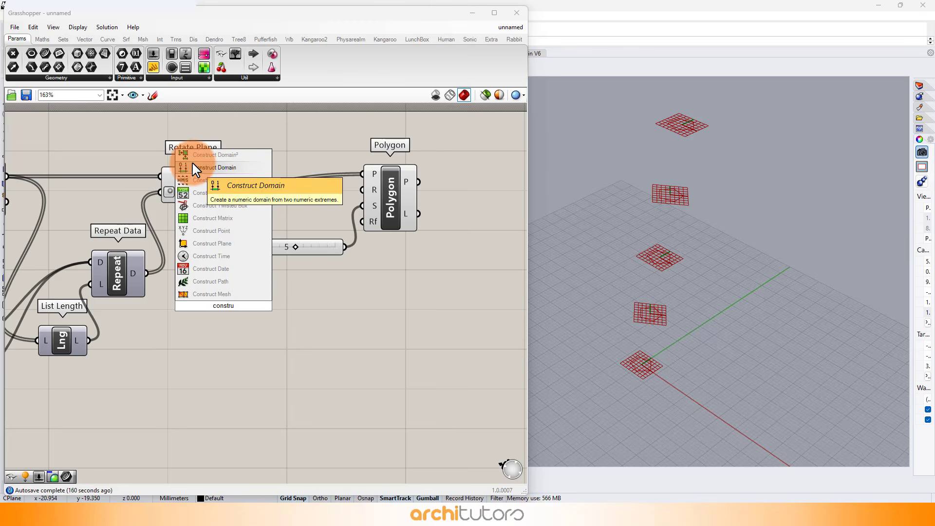
click(195, 168)
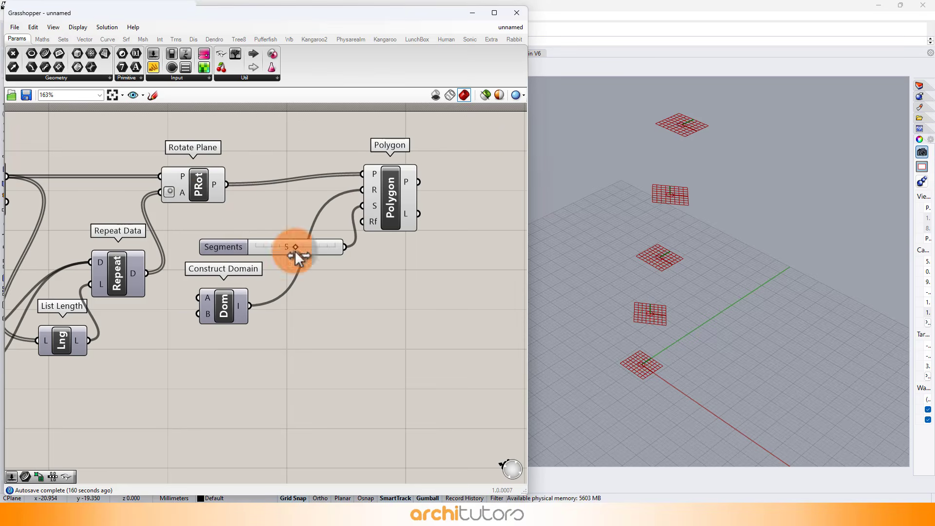
drag(224, 306, 321, 298)
click(233, 319)
scroll(233, 319, up, 5)
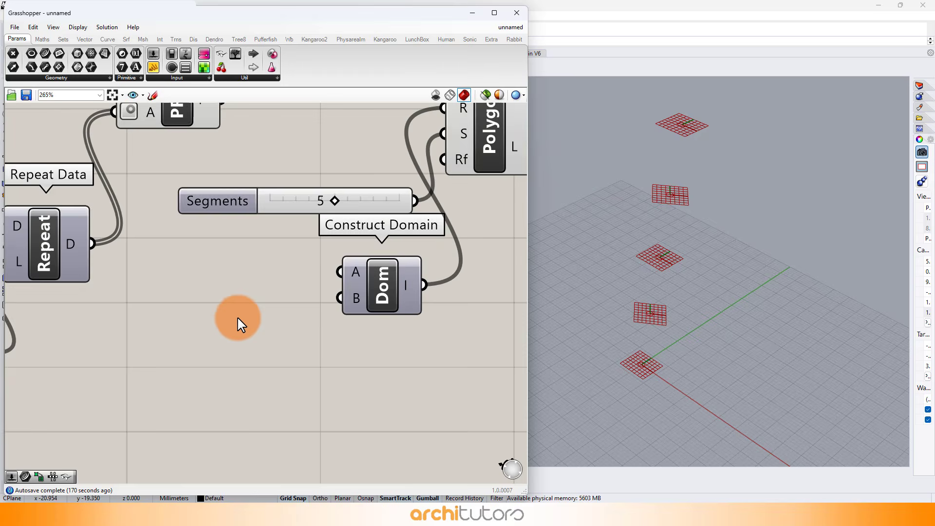
Step: Set the Construct Domain A input expression to -x/2 and the B input expression to x
right_click(375, 267)
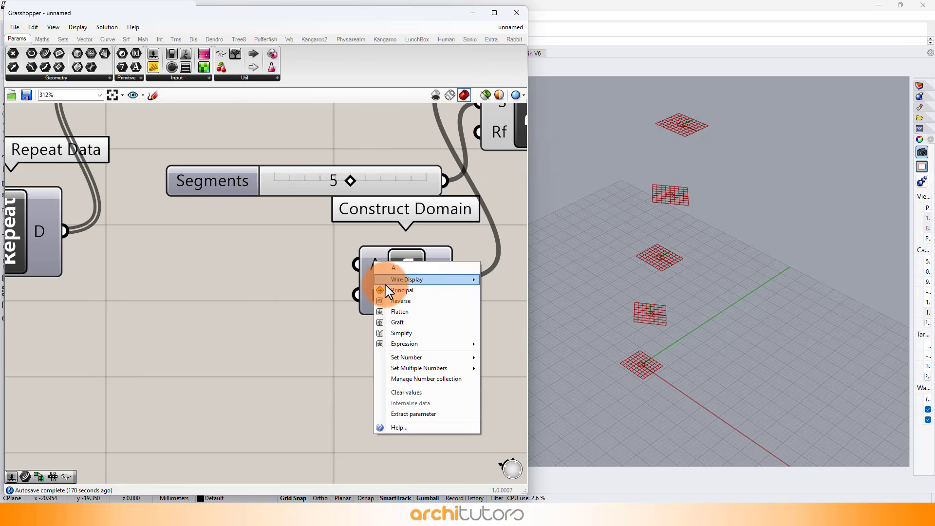
mouse_move(428, 343)
click(533, 354)
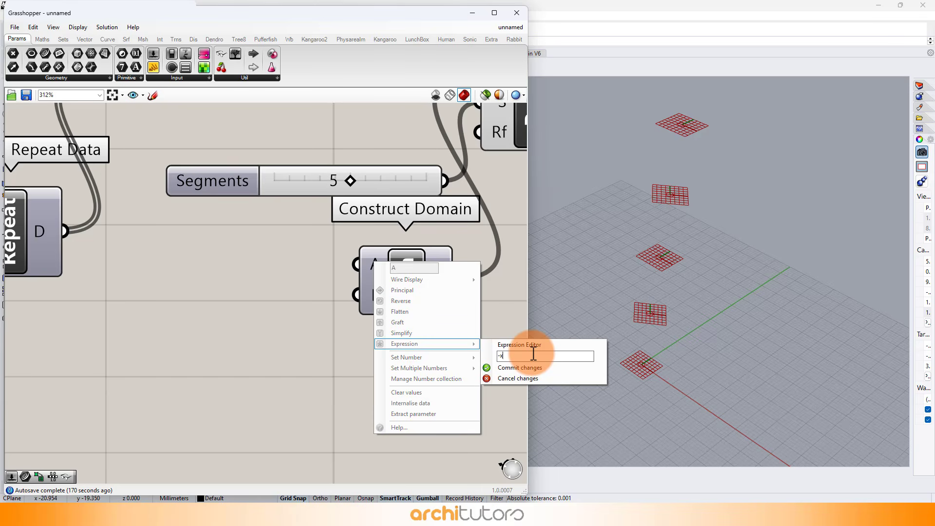
text(-x/2)
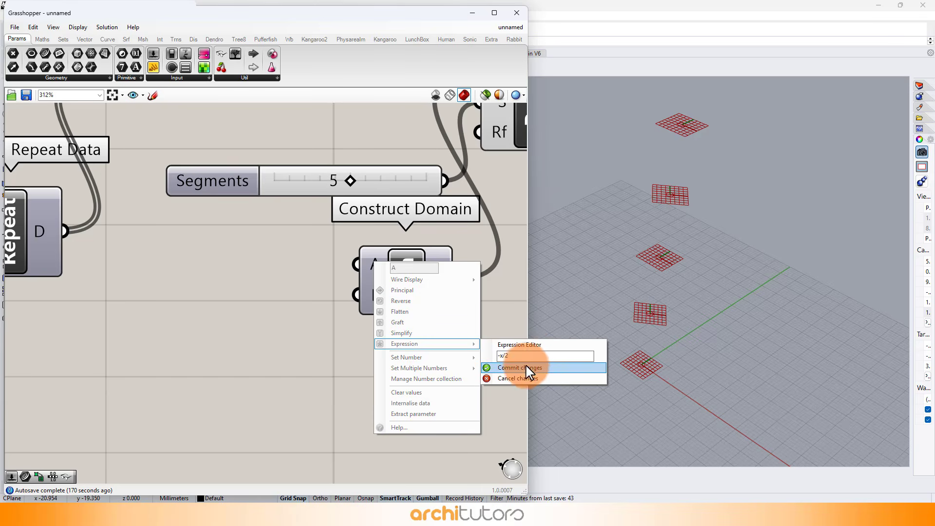
click(521, 368)
right_click(354, 293)
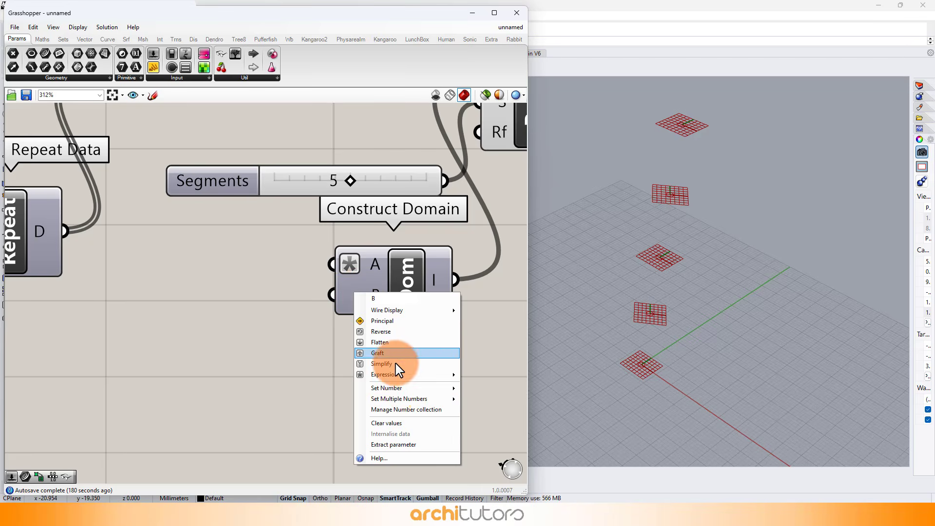
mouse_move(404, 375)
click(500, 386)
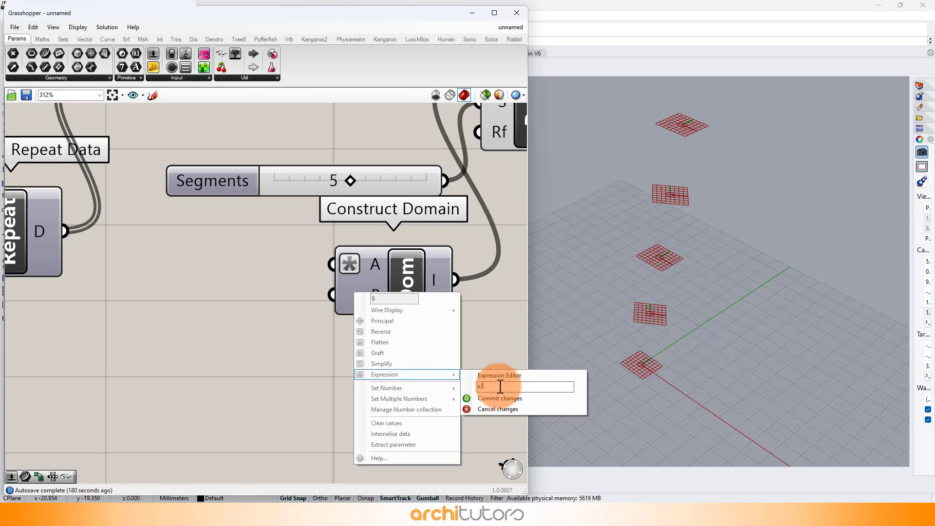
click(509, 400)
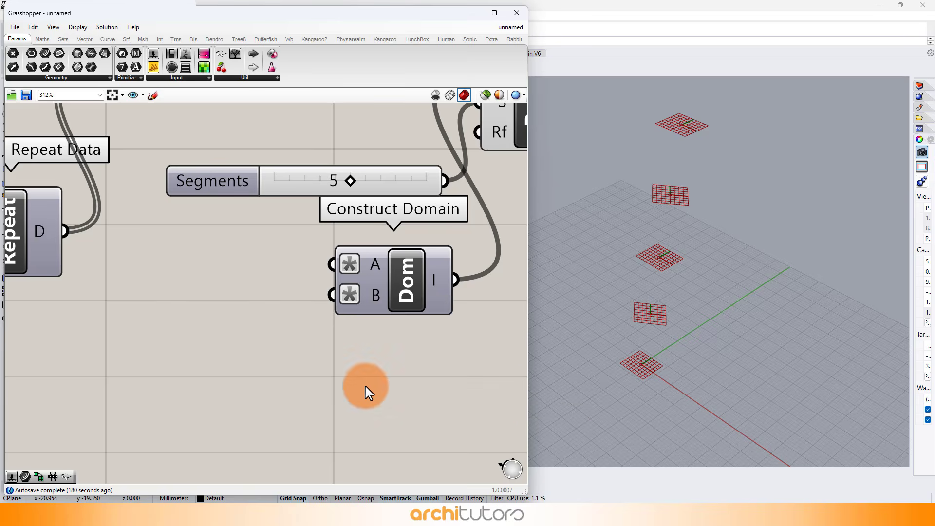
Step: Add a slider set to 28.5 and connect it to both Construct Domain inputs
scroll(203, 309, down, 1)
double_click(147, 330)
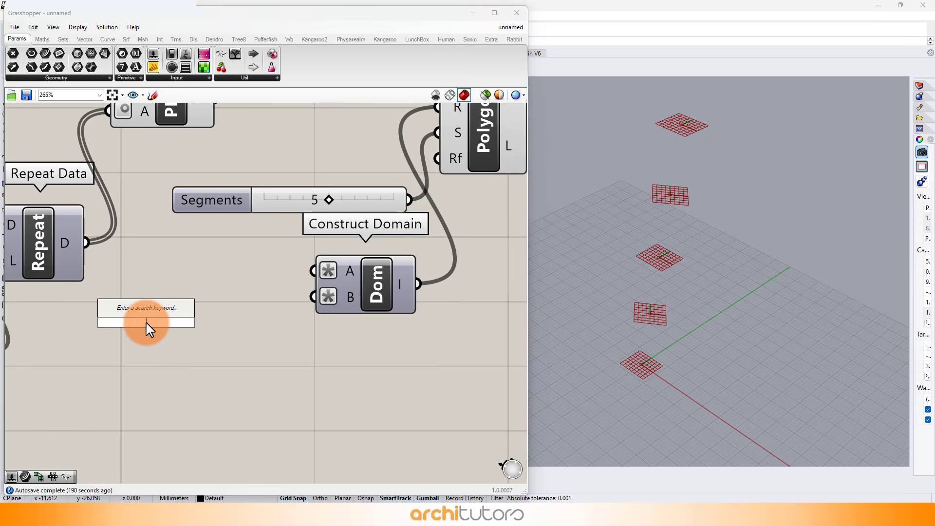
text(28.5)
key(Return)
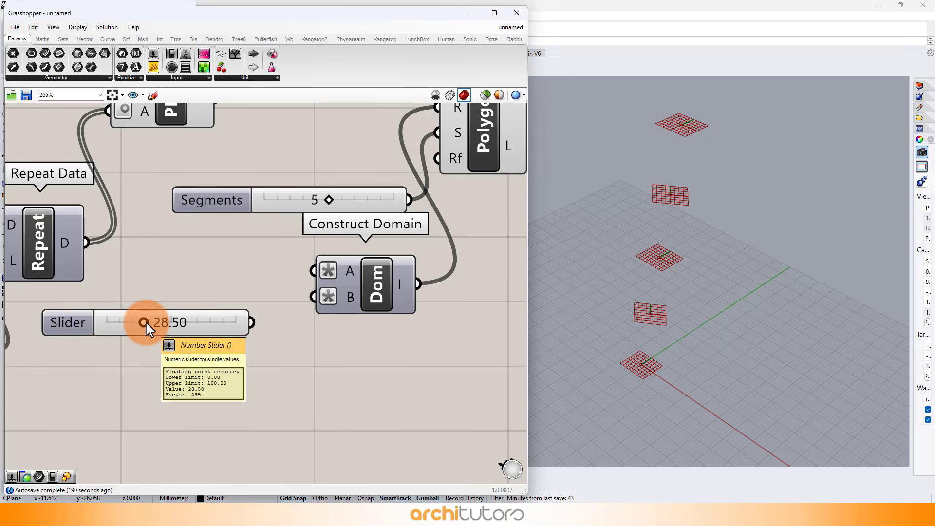
drag(301, 278, 304, 276)
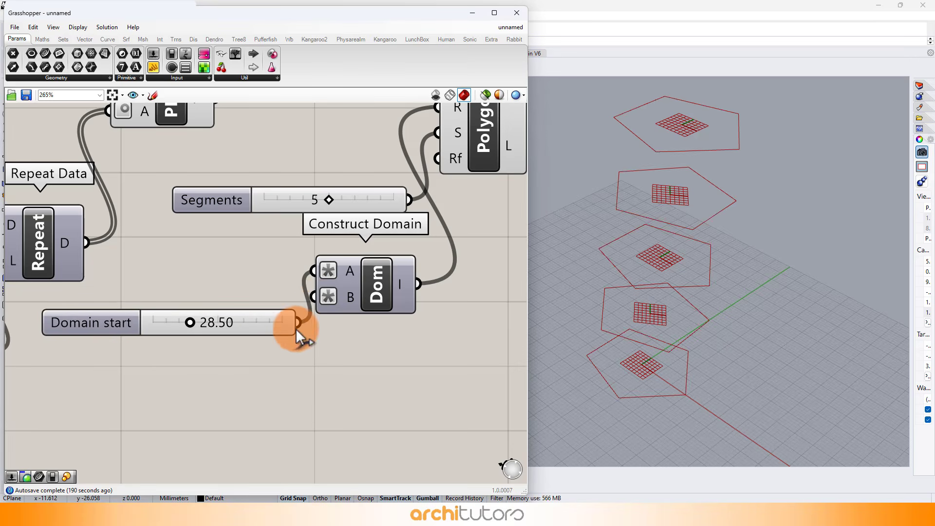
drag(298, 326, 319, 299)
drag(371, 304, 402, 312)
scroll(365, 341, down, 3)
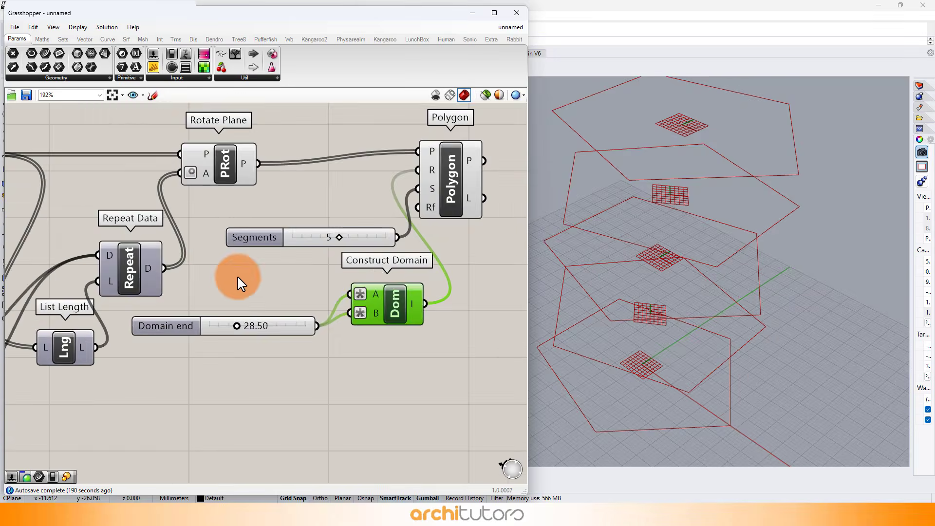
drag(400, 232, 437, 234)
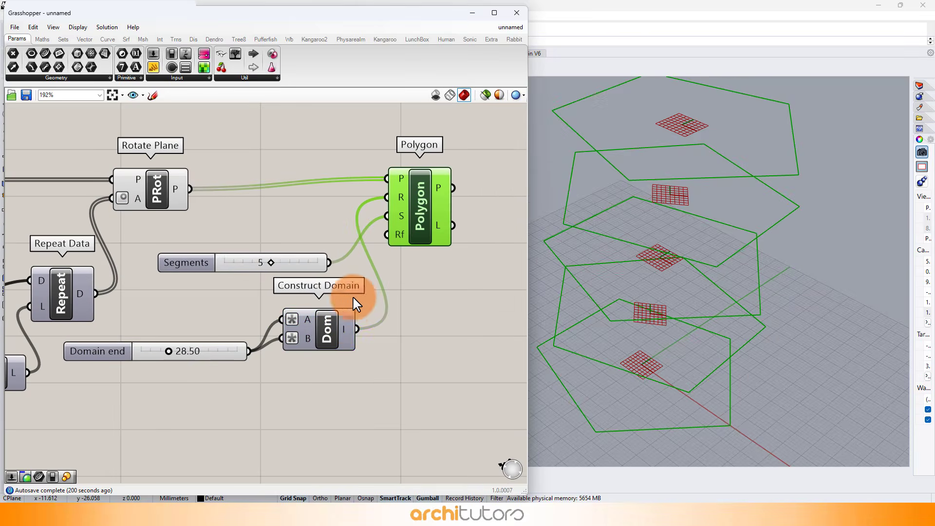
Step: Add a Loft component and connect the Polygon output curves to its curves input
scroll(359, 277, down, 2)
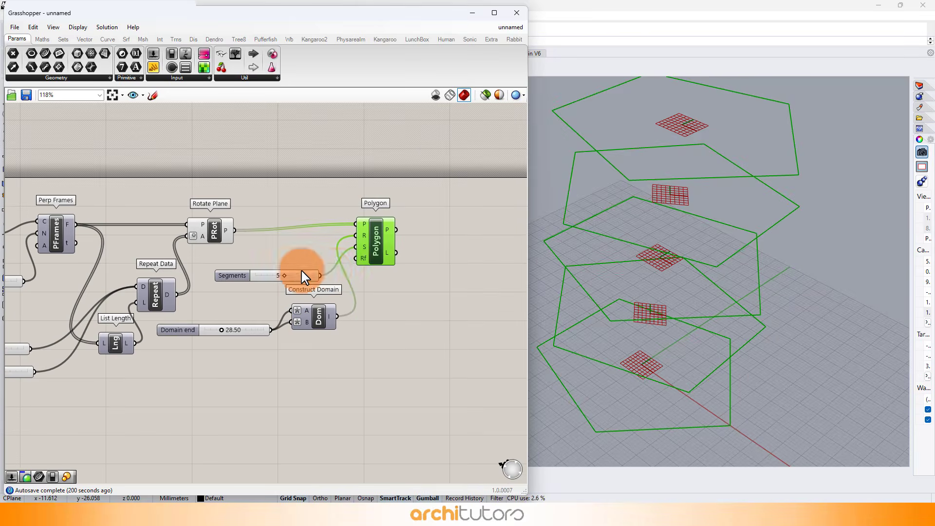
right_drag(407, 316, 234, 292)
click(338, 198)
double_click(335, 198)
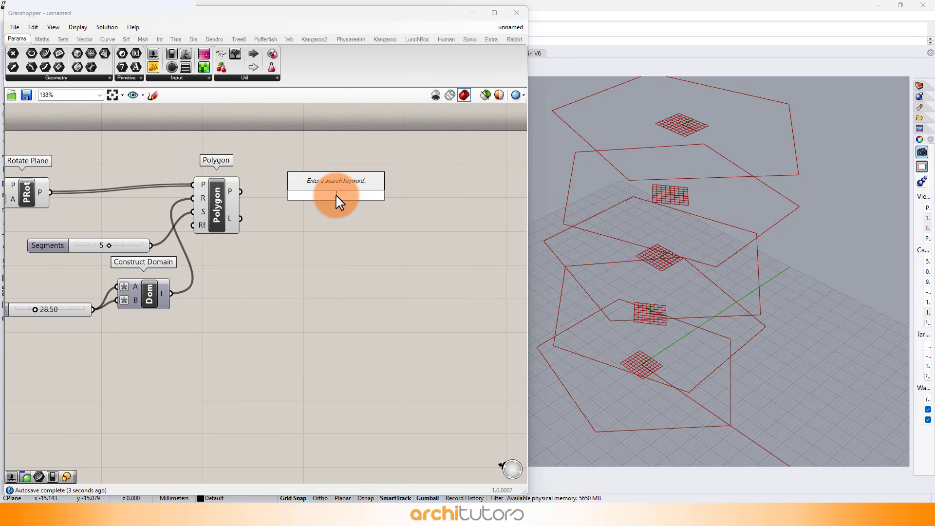
text(loft)
click(323, 185)
scroll(289, 186, up, 1)
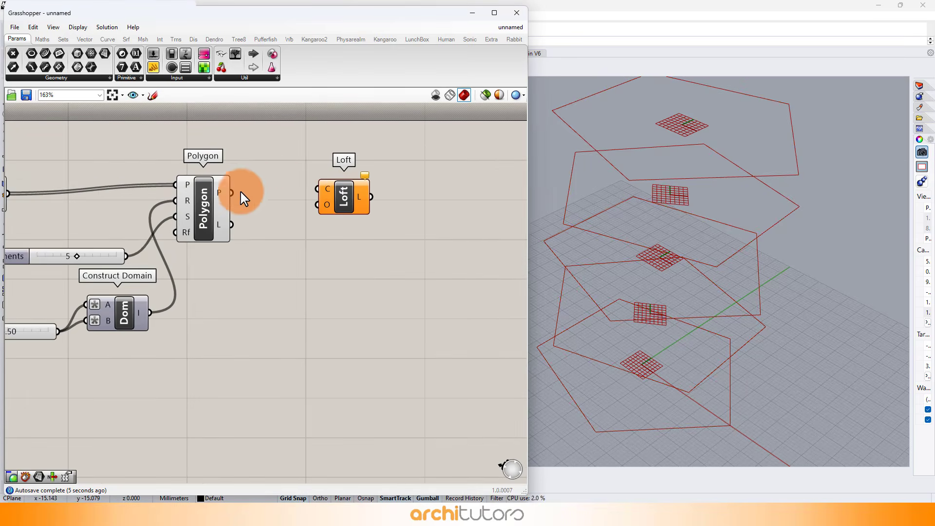
drag(312, 183, 358, 210)
click(307, 328)
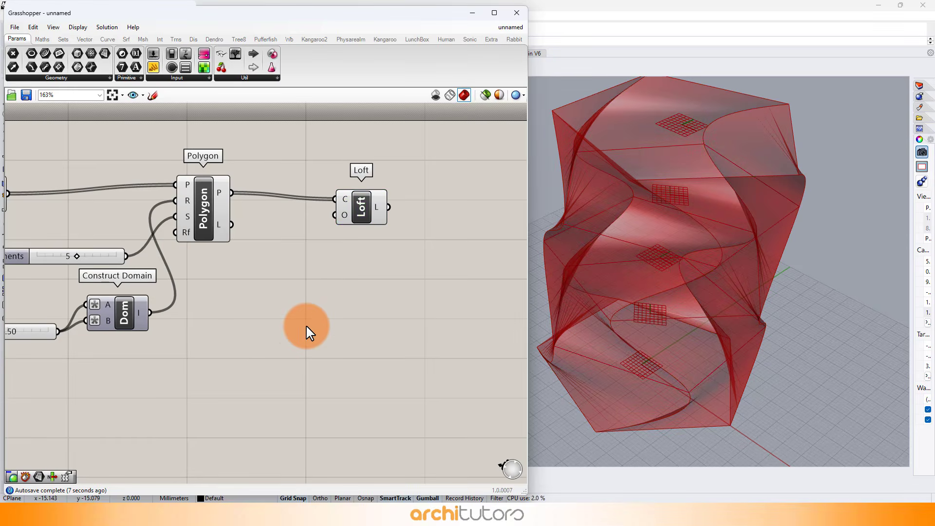
Step: Add a Loft Options component and connect its output to the Loft component's options input
double_click(300, 334)
text(lo)
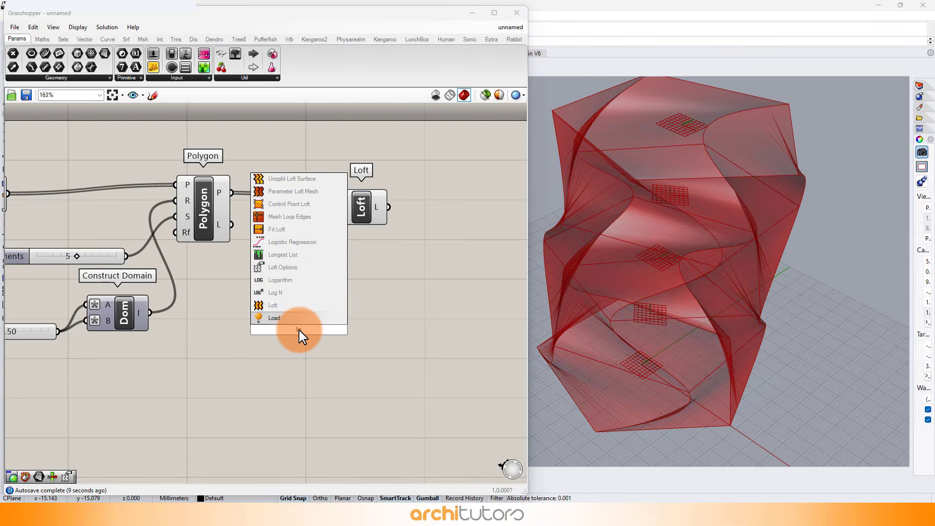
text(ft)
click(274, 306)
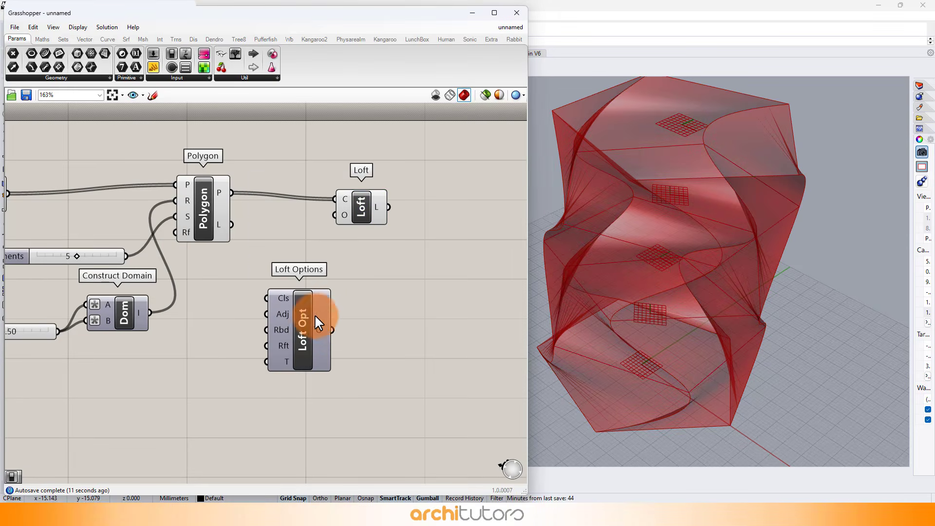
drag(332, 329, 336, 214)
scroll(381, 226, down, 4)
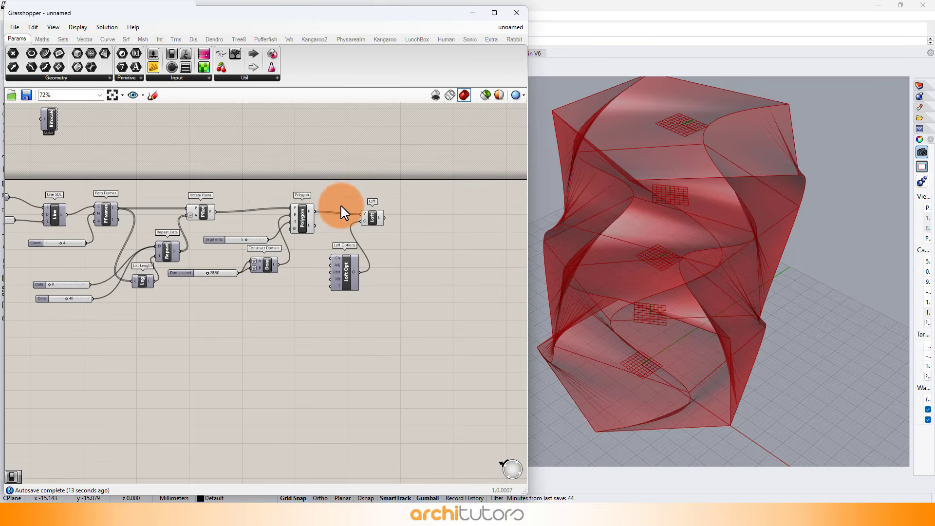
drag(313, 179, 54, 375)
middle_click(182, 318)
click(215, 286)
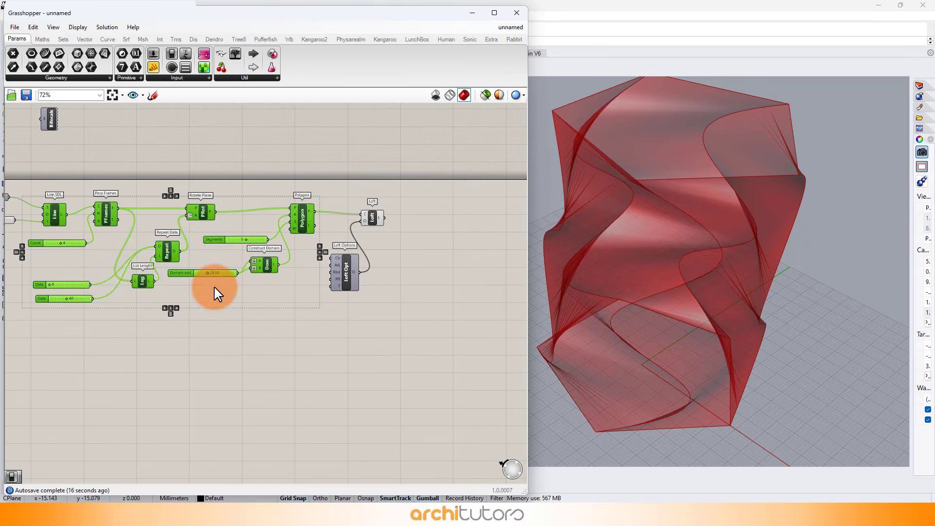
click(244, 330)
scroll(431, 210, up, 3)
right_drag(414, 226, 359, 235)
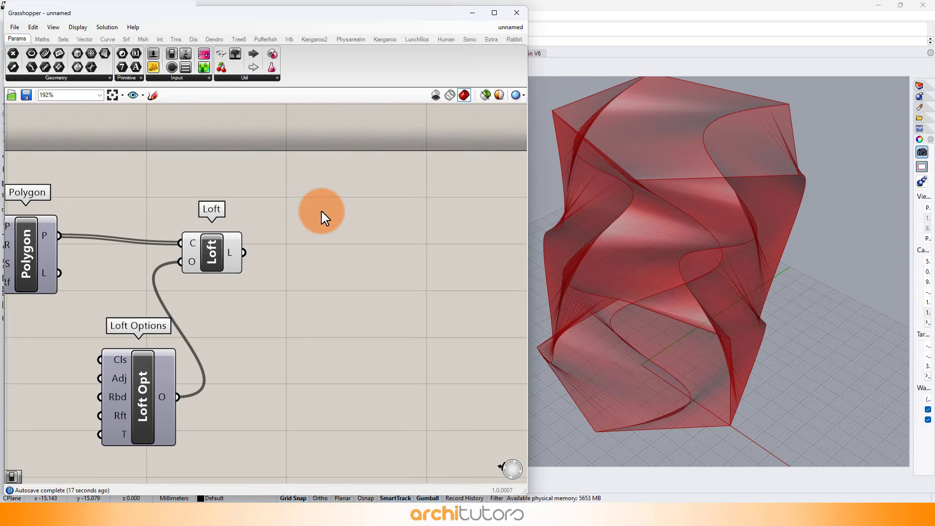
Step: Add a Custom Preview component and connect the Loft output to its geometry input
double_click(321, 211)
text(cus)
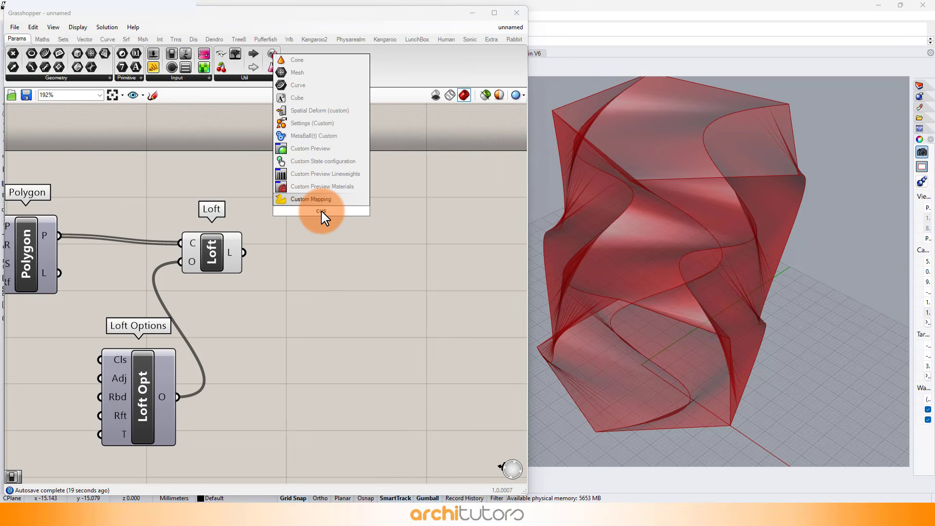
click(310, 148)
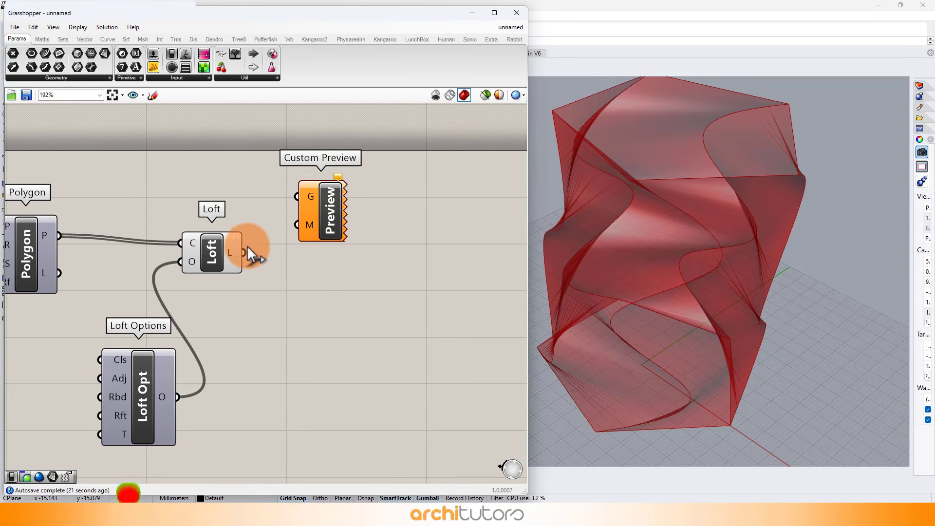
drag(243, 252, 317, 189)
click(350, 277)
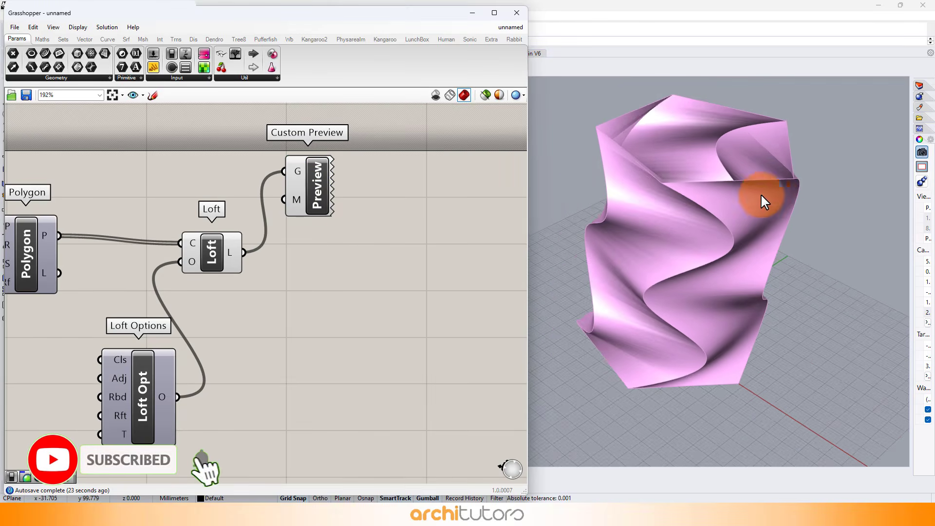
Step: Add a number slider and connect it to the Loft Options type input
right_drag(760, 194, 690, 249)
scroll(691, 174, down, 3)
scroll(693, 182, up, 1)
scroll(714, 208, up, 3)
right_drag(256, 362, 405, 269)
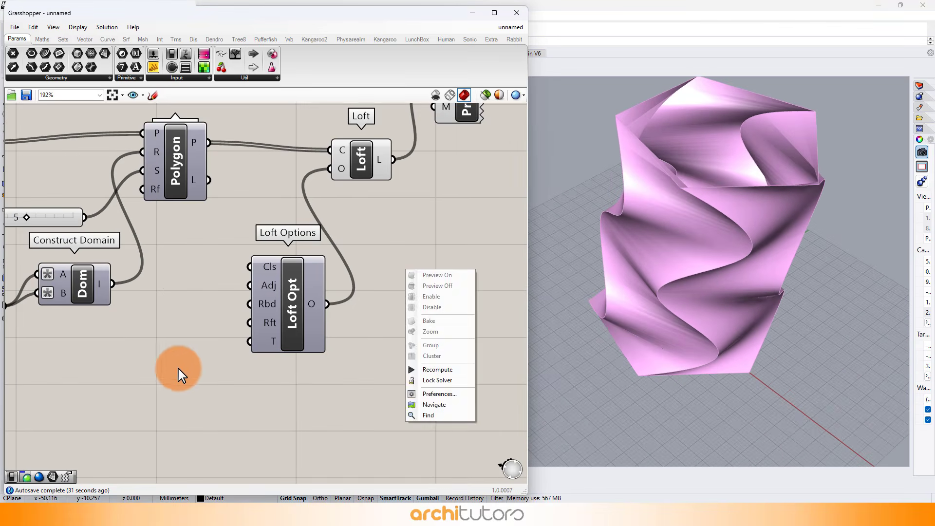
double_click(169, 376)
key(Return)
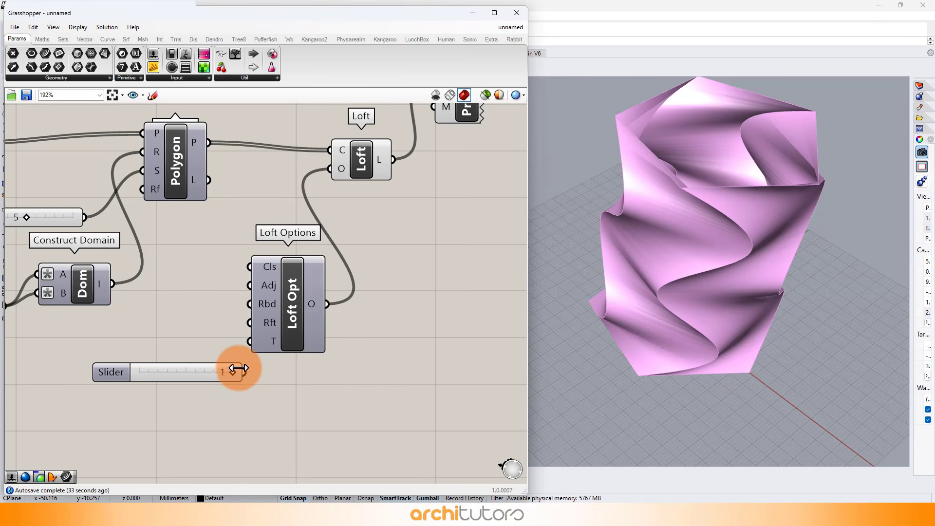
drag(247, 355, 247, 352)
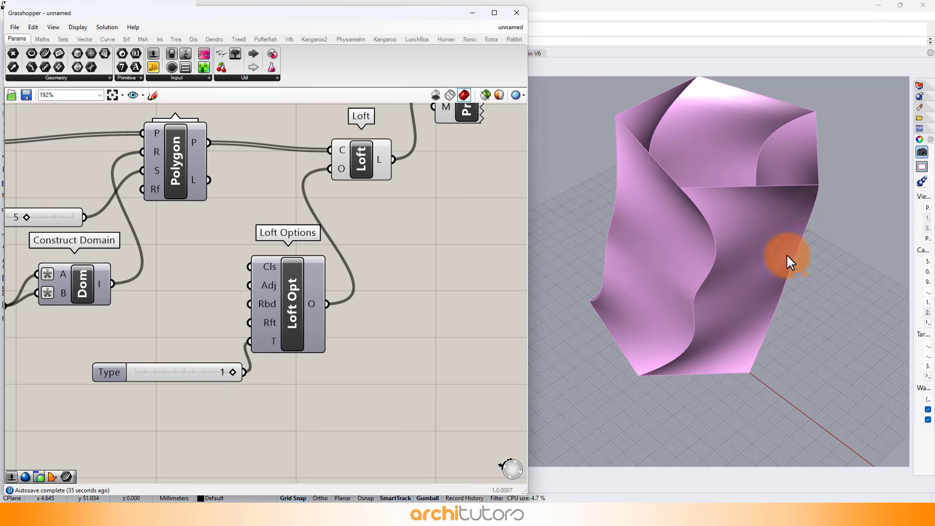
Step: Undo the slider connection and delete the unused slider
right_drag(788, 231, 789, 231)
mouse_move(644, 276)
right_down()
mouse_move(645, 298)
mouse_move(651, 271)
right_up()
click(356, 343)
key(ctrl+z)
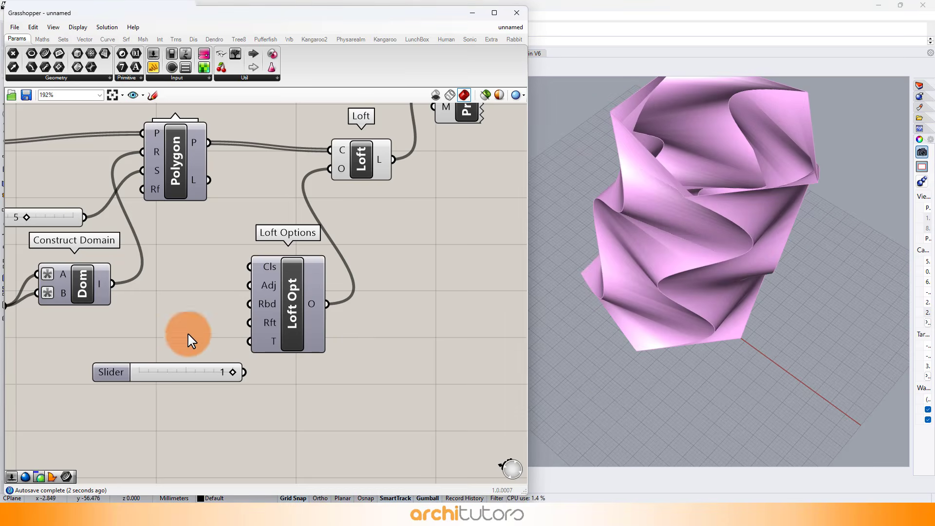
drag(189, 335, 181, 386)
key(Delete)
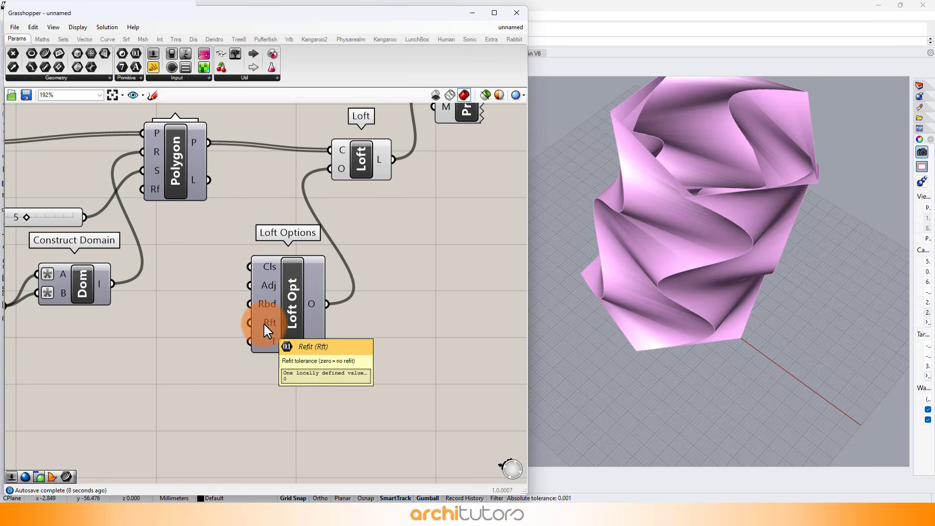
Step: Add a slider set to 3 and connect it to the Loft Options type input
double_click(183, 369)
text(3)
key(Return)
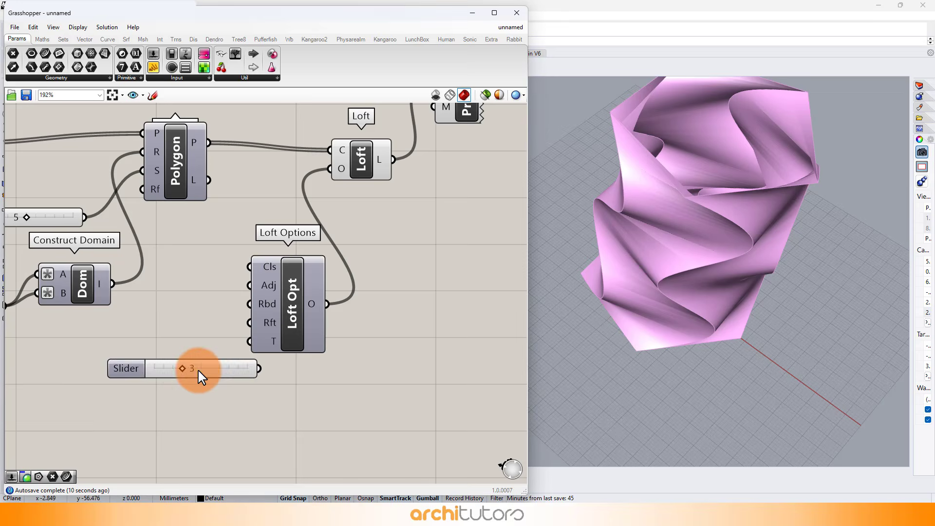
drag(201, 377, 175, 383)
drag(232, 374, 249, 342)
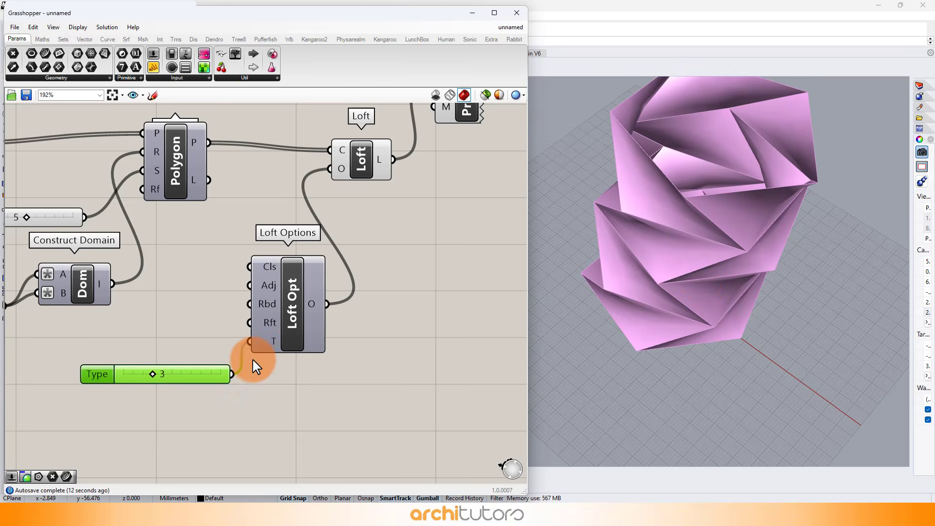
Step: Orbit and zoom the viewport to examine the faceted lofted tower
right_drag(699, 278, 702, 188)
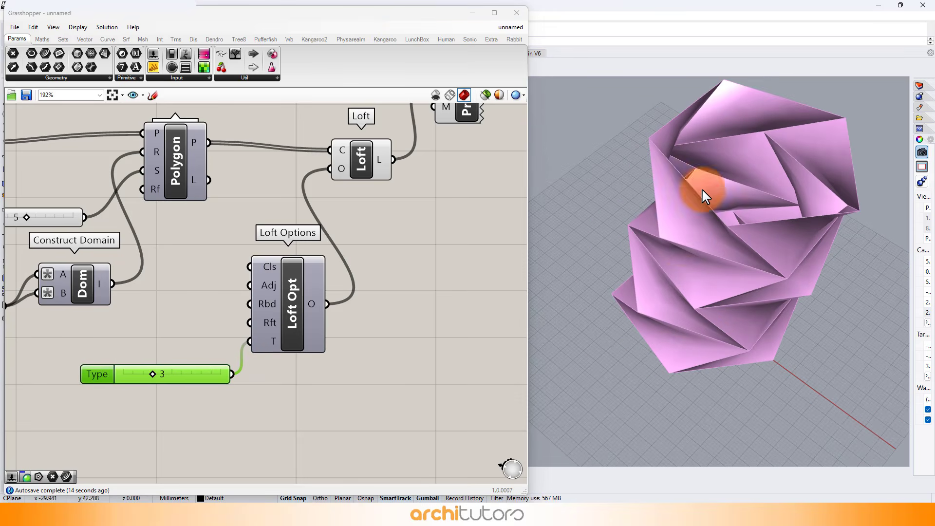
right_drag(641, 151, 618, 216)
scroll(714, 260, up, 3)
scroll(711, 253, down, 2)
scroll(625, 214, up, 6)
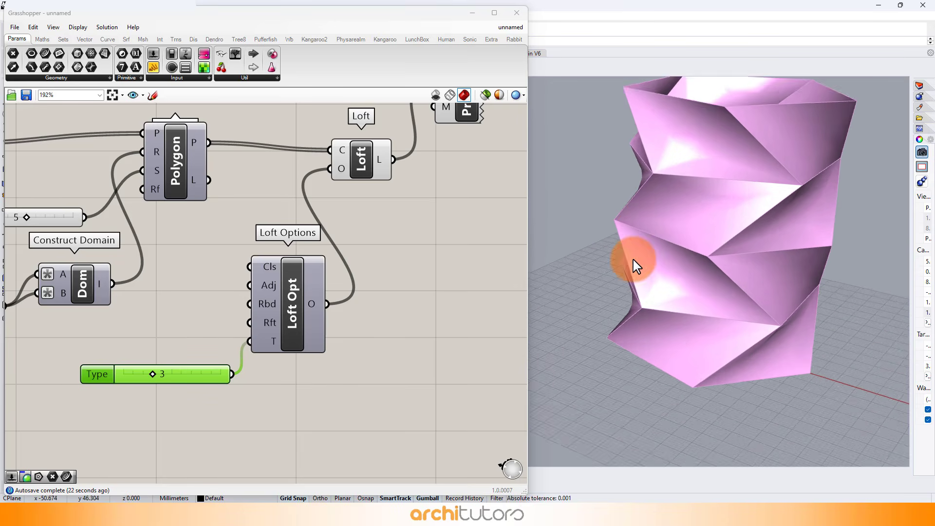
scroll(632, 259, down, 4)
right_drag(212, 334, 242, 274)
scroll(187, 309, up, 3)
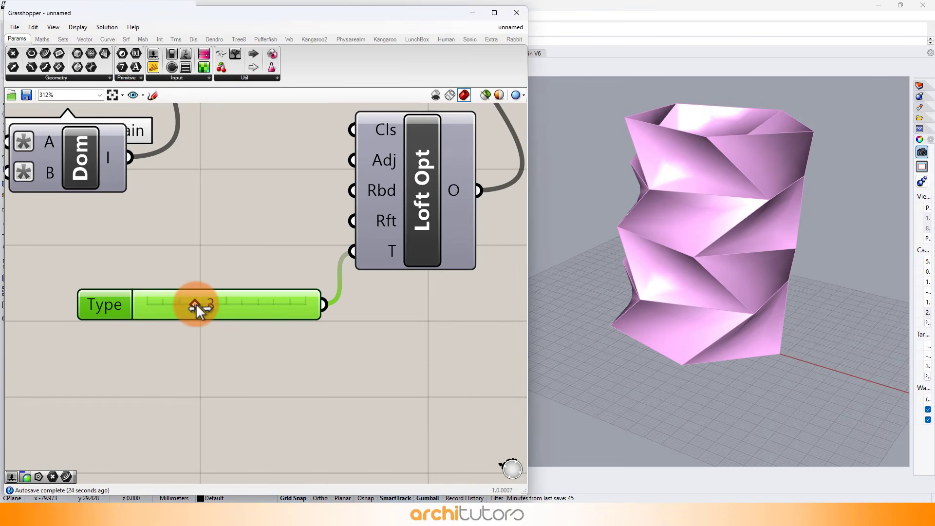
mouse_move(196, 304)
mouse_down()
mouse_move(166, 306)
mouse_move(214, 305)
mouse_move(198, 308)
mouse_up()
scroll(321, 282, down, 5)
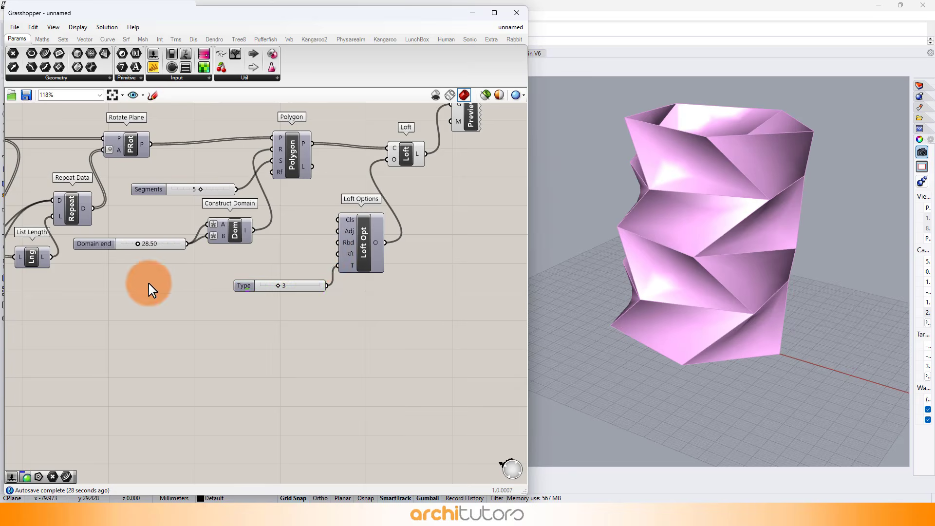
Step: Set the second Data slider feeding the rotation data to 39
scroll(335, 260, down, 2)
scroll(98, 228, up, 3)
right_drag(101, 228, 343, 246)
scroll(196, 197, up, 5)
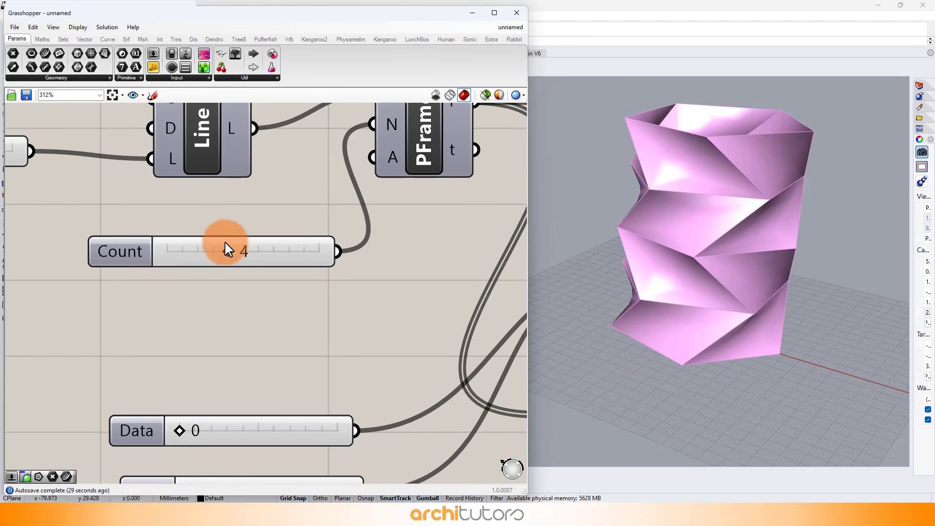
mouse_move(222, 252)
mouse_down()
mouse_move(182, 255)
mouse_move(245, 251)
mouse_move(227, 253)
mouse_up()
scroll(227, 253, down, 2)
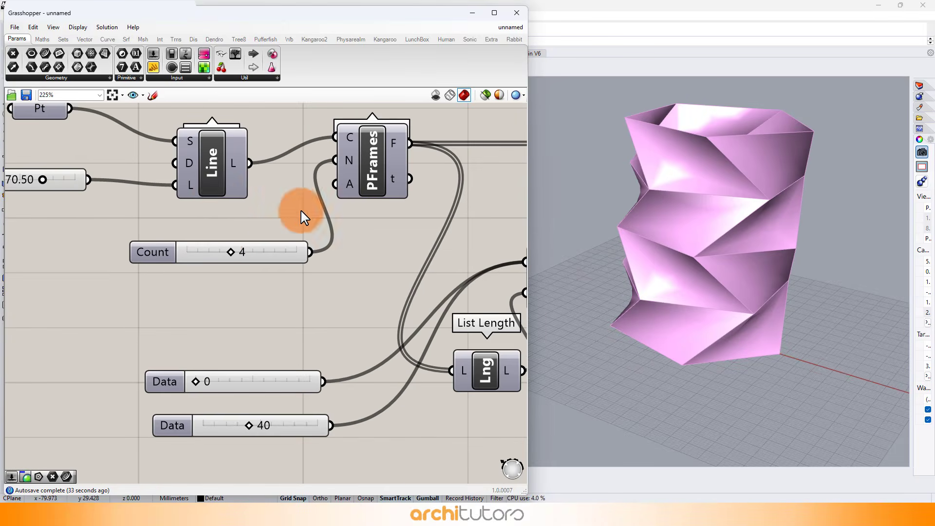
scroll(301, 211, down, 2)
scroll(86, 176, up, 3)
mouse_move(134, 197)
mouse_down()
mouse_move(150, 197)
mouse_move(133, 199)
mouse_up()
scroll(131, 184, down, 3)
scroll(309, 282, up, 3)
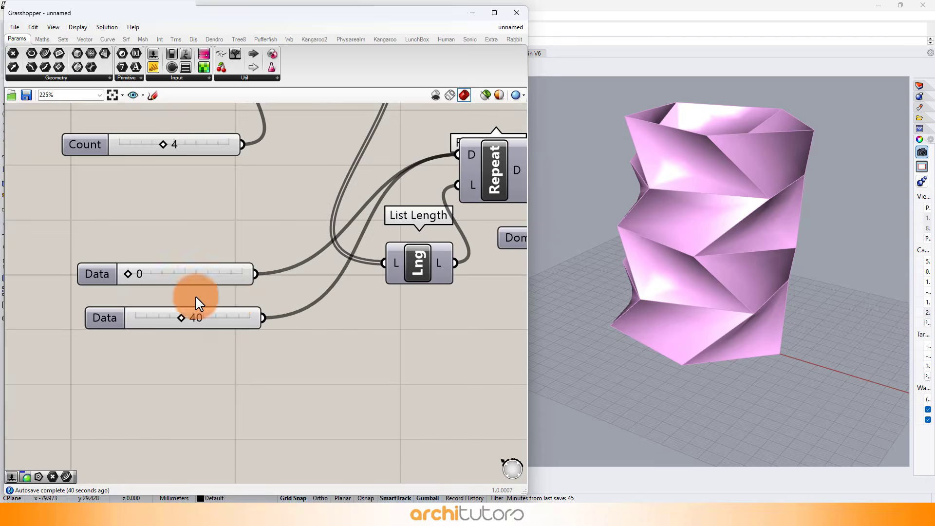
mouse_move(188, 324)
mouse_down()
mouse_move(117, 329)
mouse_move(251, 324)
mouse_move(188, 322)
mouse_up()
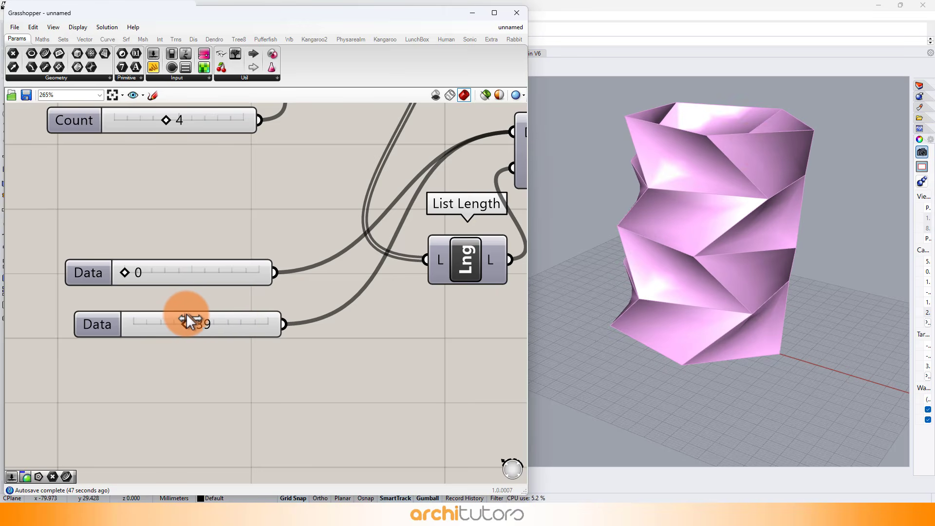
Step: Try a different frame Count value and return the Count slider to 4
right_drag(754, 143, 677, 173)
scroll(234, 208, down, 3)
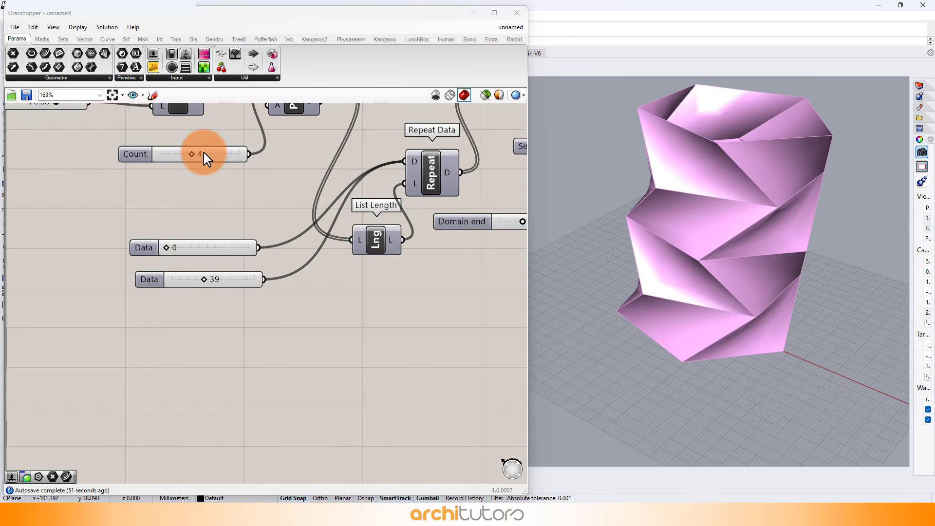
scroll(193, 135, up, 2)
drag(195, 159, 183, 158)
right_drag(627, 229, 602, 202)
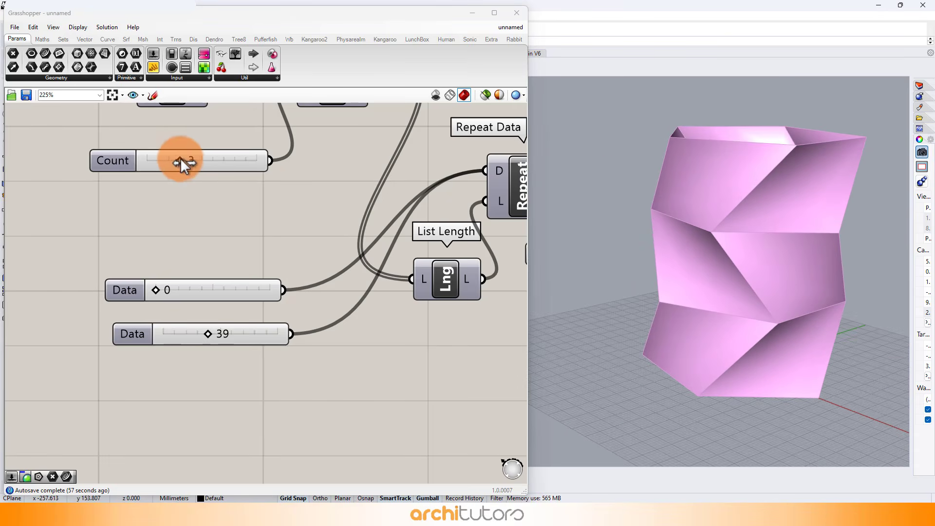
drag(180, 158, 188, 158)
right_drag(749, 253, 625, 217)
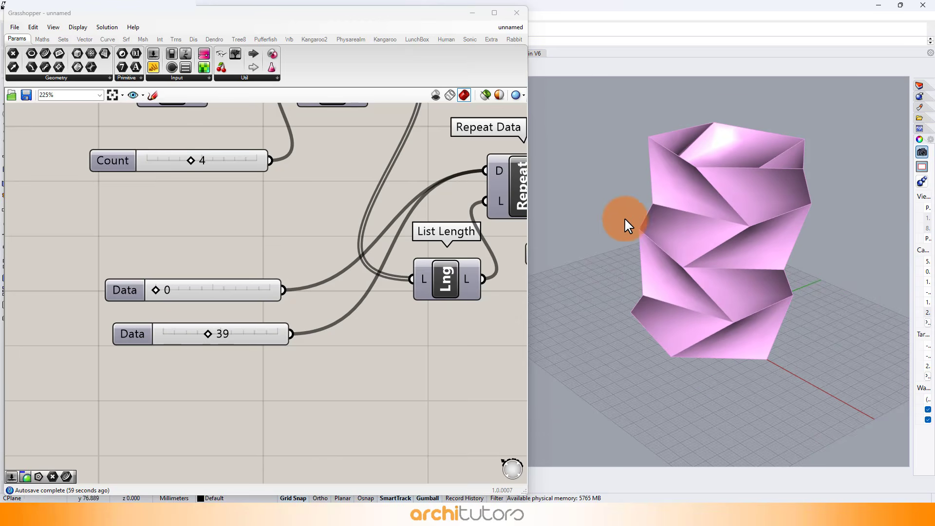
Step: Add a Simple Mesh component and connect the Loft output to its brep input
scroll(346, 237, down, 3)
right_drag(375, 226, 84, 255)
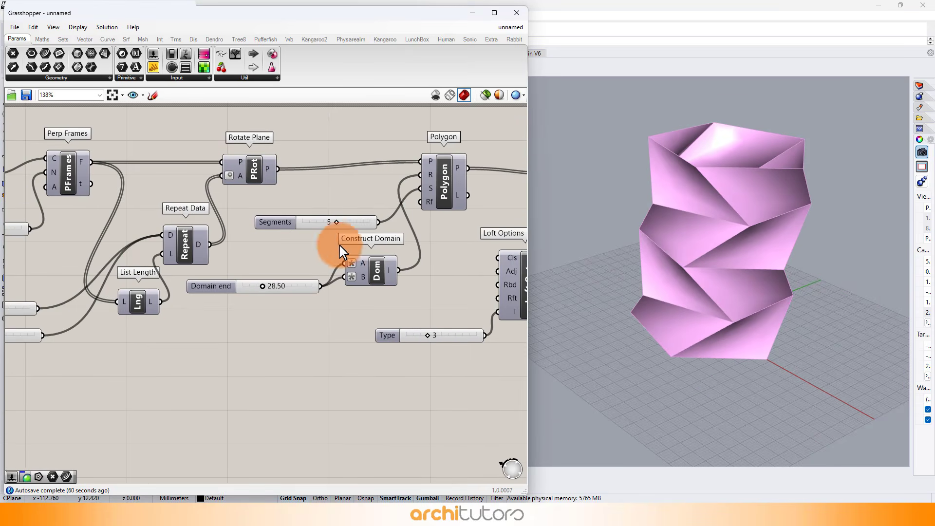
right_drag(417, 250, 167, 265)
right_drag(337, 210, 288, 234)
right_drag(389, 240, 337, 251)
double_click(356, 250)
text(simp)
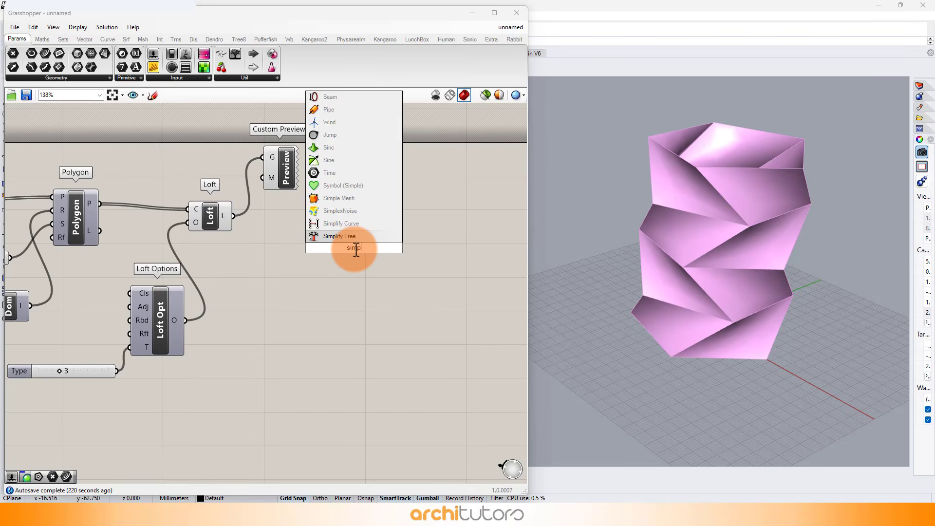
text(l)
click(337, 199)
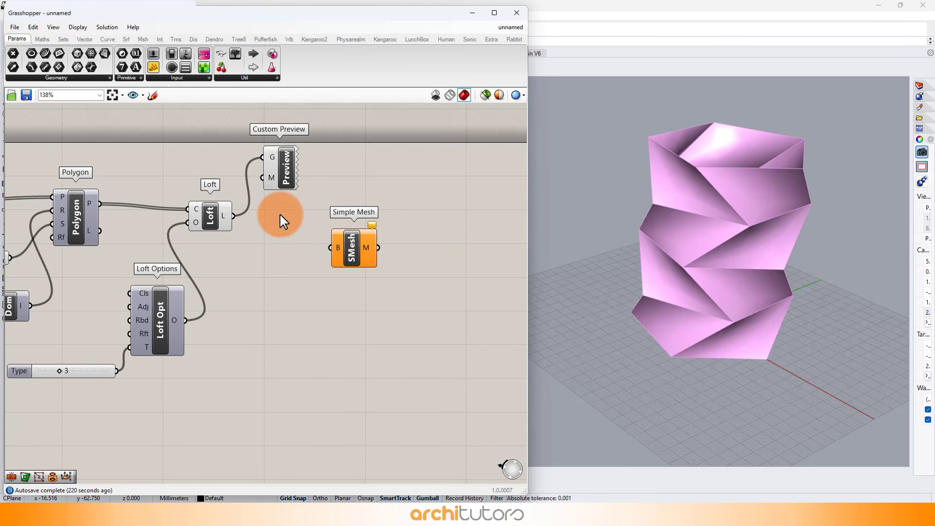
drag(337, 233, 333, 248)
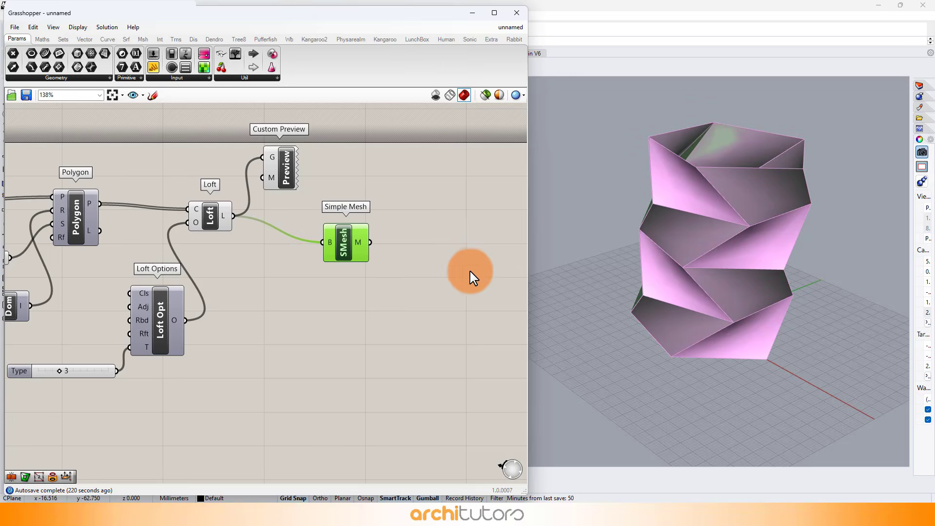
Step: Add a Triangulate component and connect the Simple Mesh output to its mesh input
scroll(323, 232, up, 3)
double_click(342, 238)
text(t)
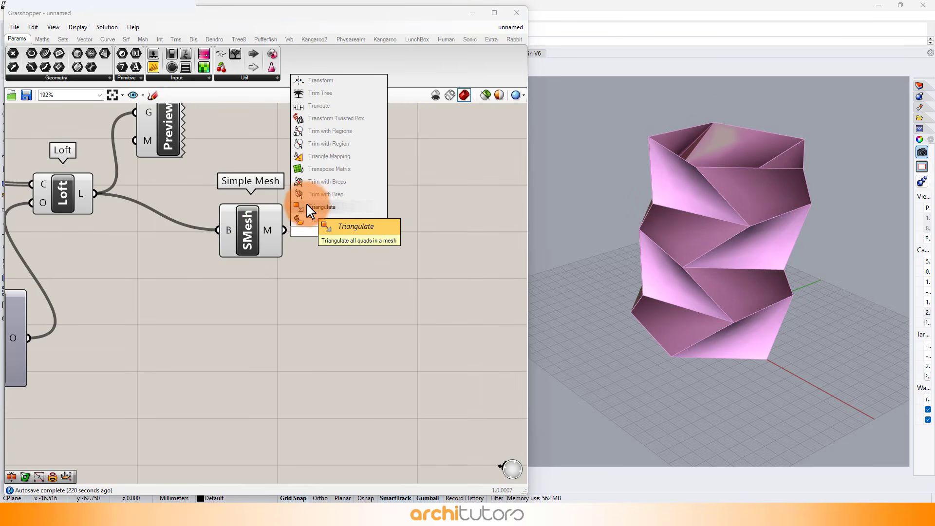
click(326, 211)
drag(285, 230, 304, 230)
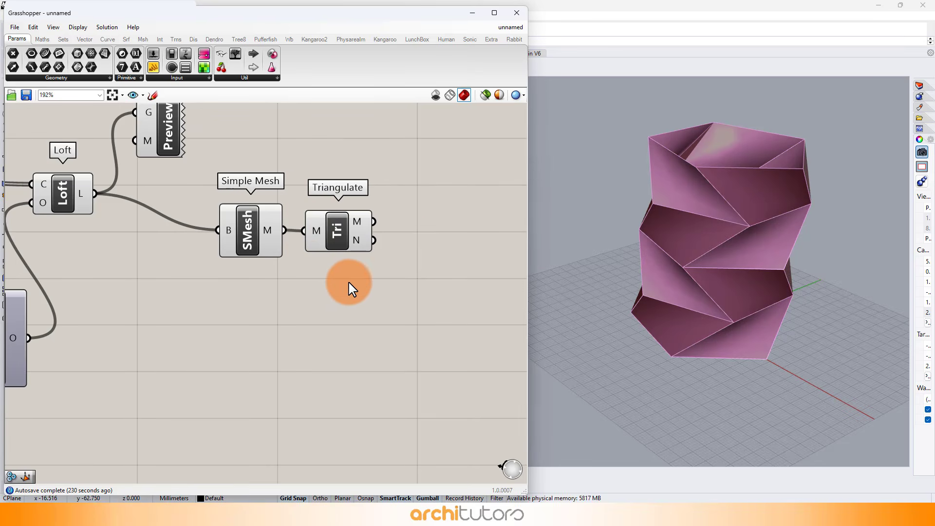
Step: Add a Mesh Join component and connect the Triangulate mesh output to it
double_click(447, 252)
text(mesh joi)
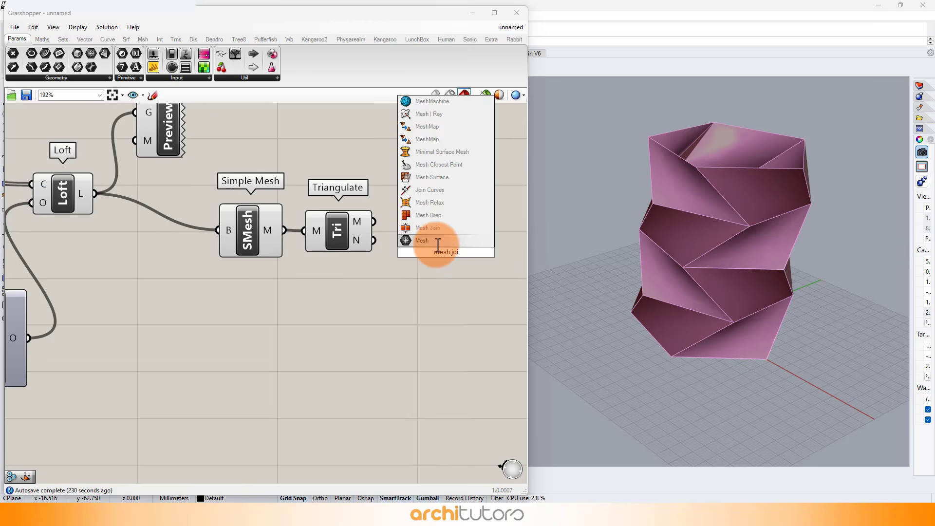
click(428, 240)
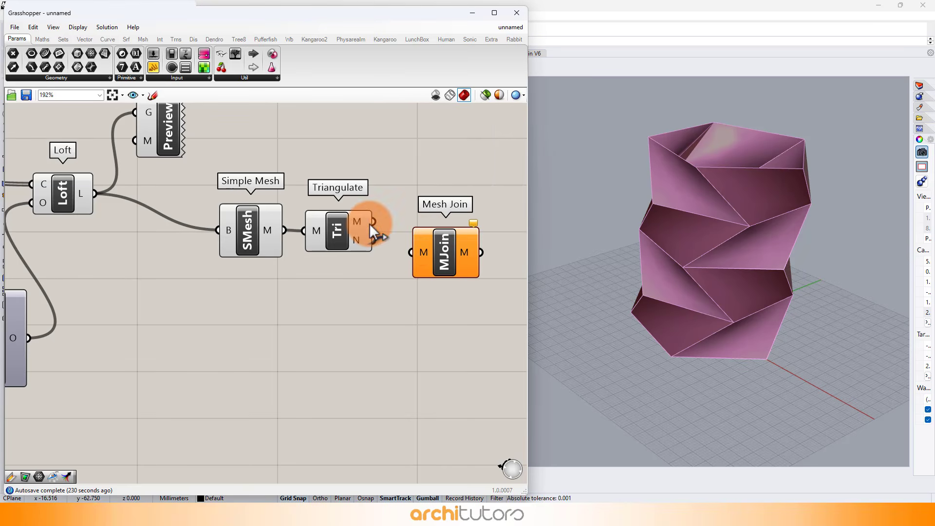
right_drag(274, 340, 313, 363)
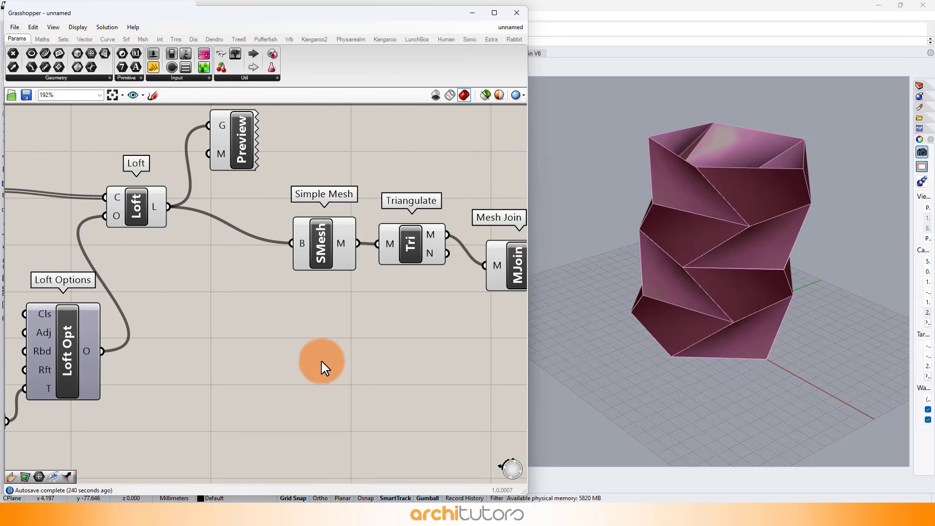
Step: Add a List Item component and connect the Polygon curves to its list input
double_click(315, 361)
text(list)
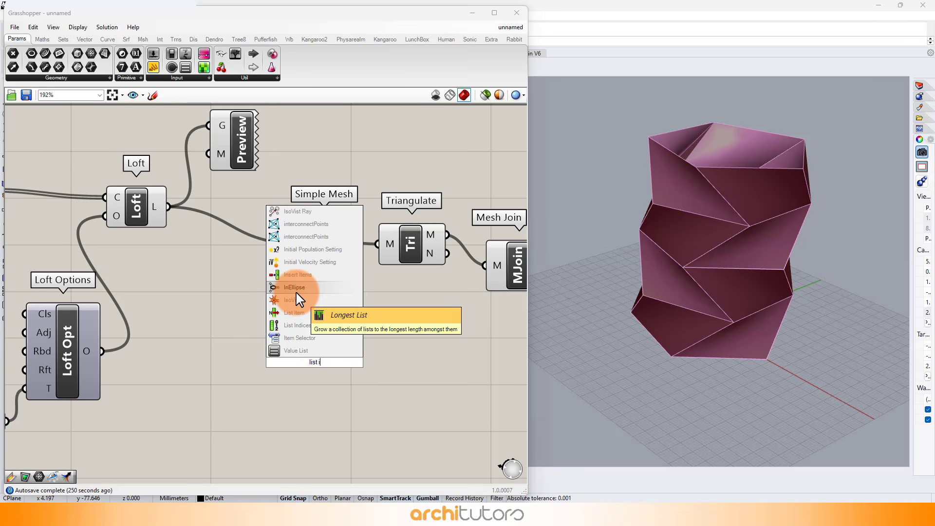
text(i)
click(291, 312)
scroll(323, 305, down, 2)
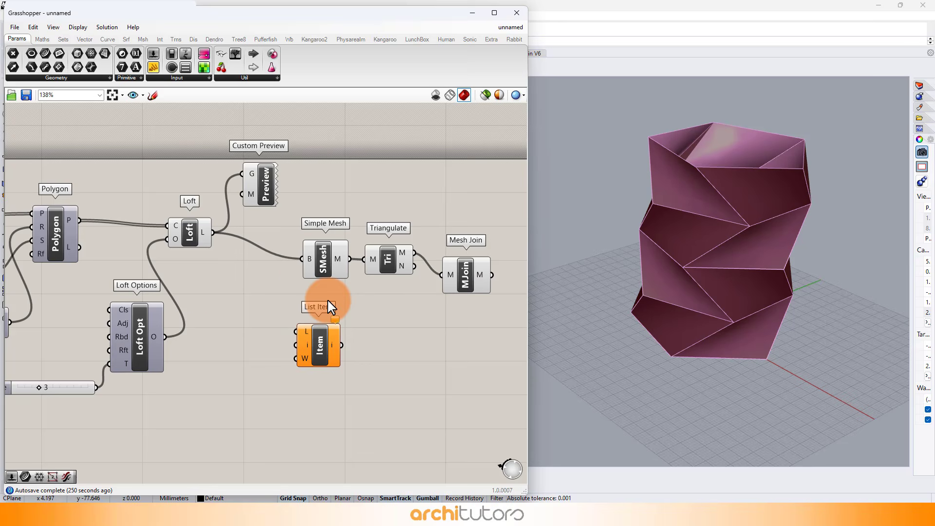
drag(273, 324, 296, 345)
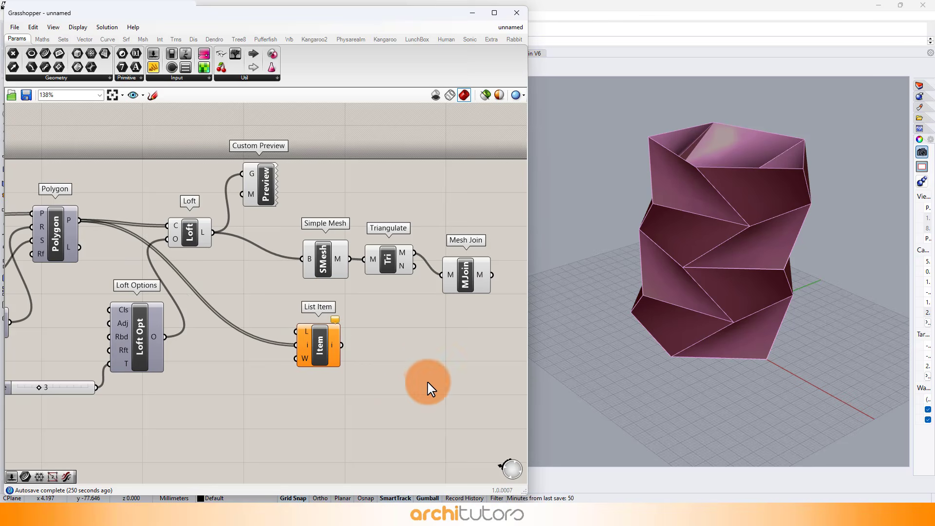
Step: Add a second Simple Mesh fed by the List Item output and connect its mesh to the Mesh Join input
scroll(427, 382, up, 2)
right_drag(139, 232, 258, 267)
scroll(265, 268, down, 1)
key(ctrl+z)
drag(320, 319, 346, 339)
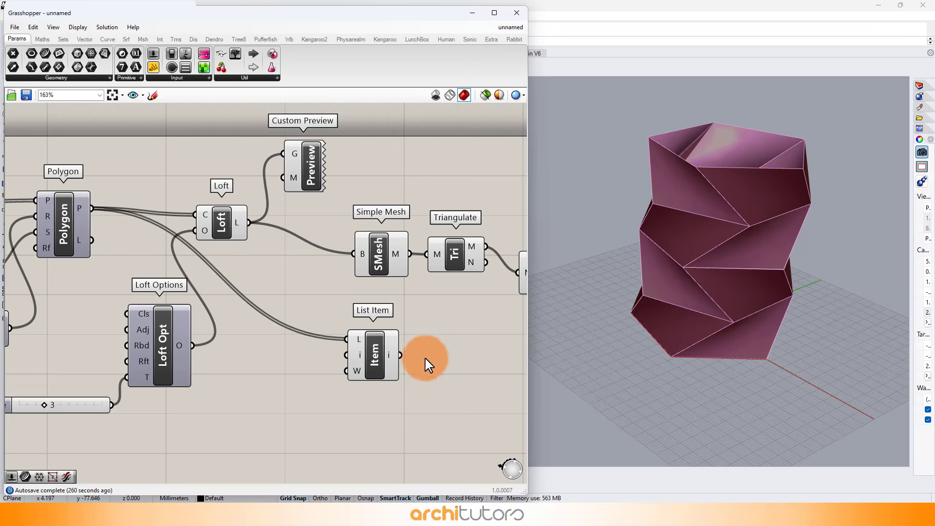
right_drag(448, 351, 358, 321)
scroll(358, 322, up, 1)
double_click(388, 331)
text(simple)
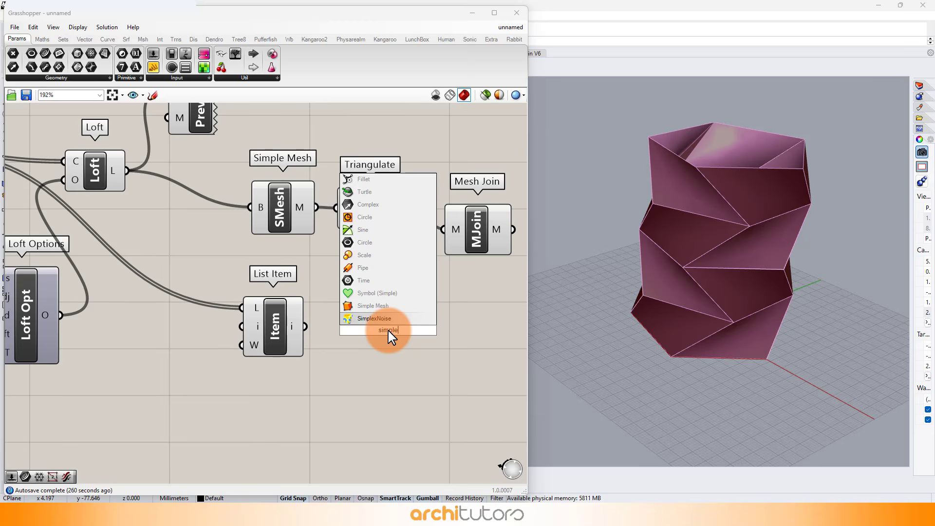
click(380, 307)
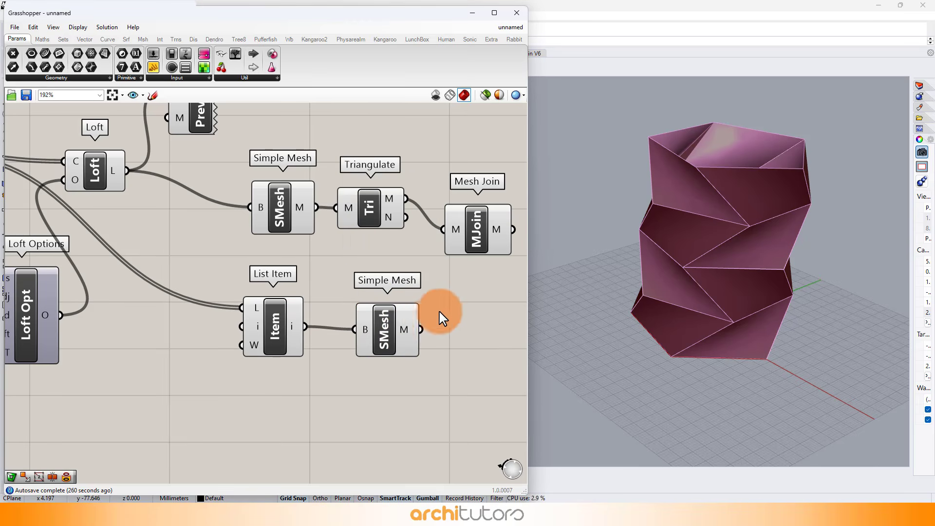
shift+drag(421, 331, 447, 237)
Step: Select the mesh components and align them neatly on the canvas
scroll(411, 170, down, 2)
right_drag(393, 173, 389, 188)
drag(383, 161, 260, 371)
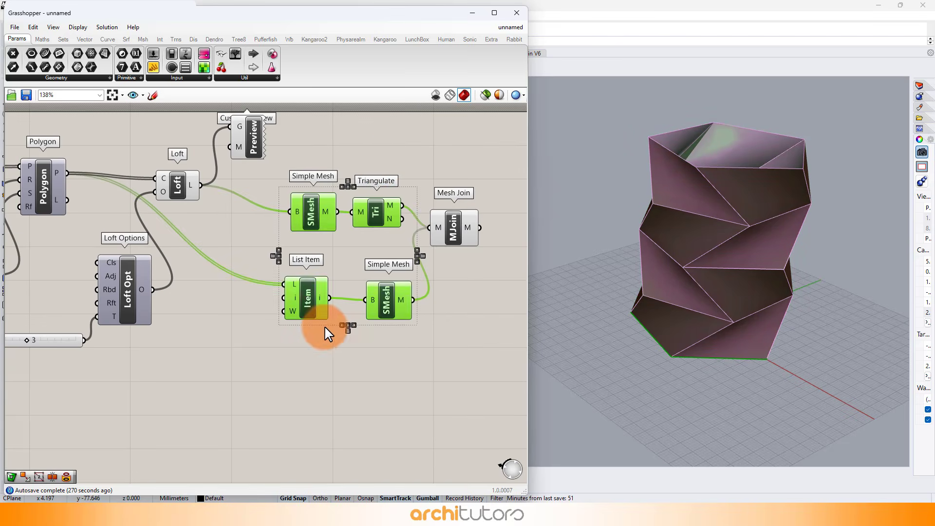
middle_click(324, 326)
click(358, 298)
click(384, 371)
right_drag(419, 296, 262, 286)
scroll(331, 261, up, 1)
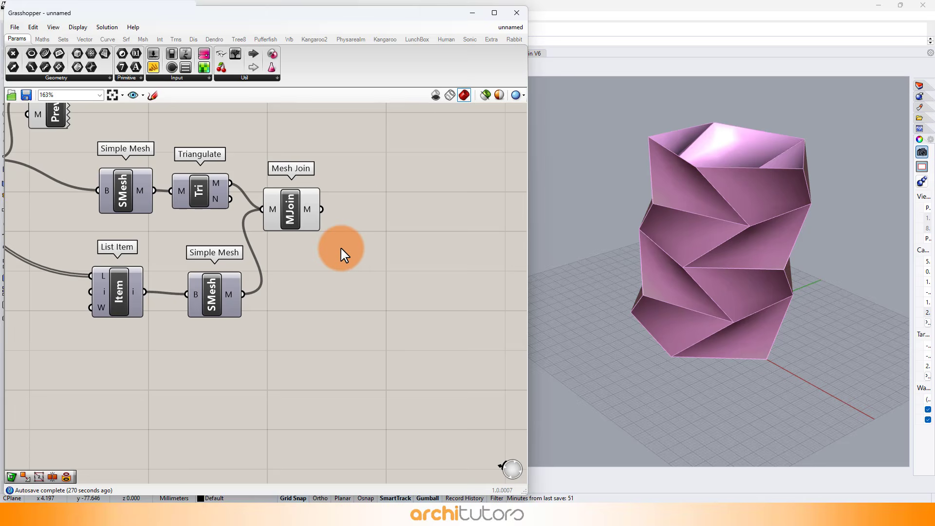
Step: Add a Mesh WeldVertices component and connect the Mesh Join output to its mesh input
double_click(375, 219)
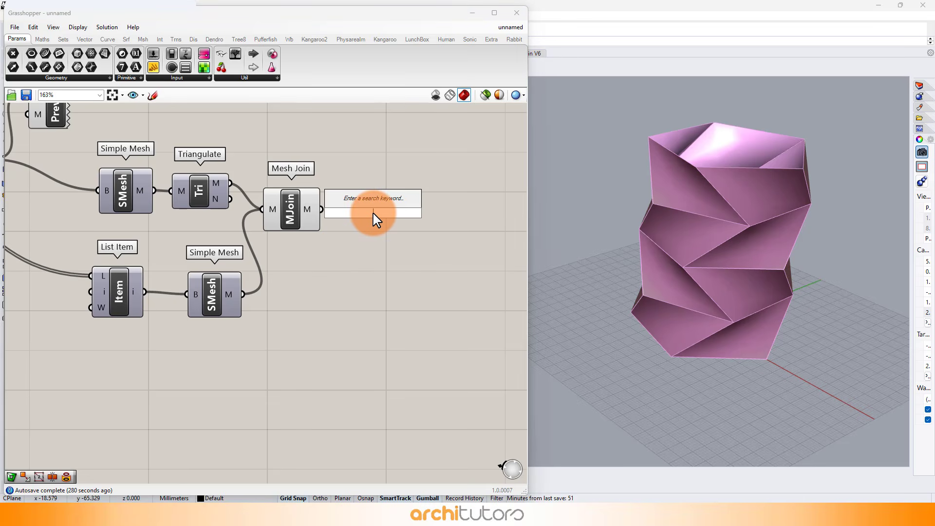
text(wel)
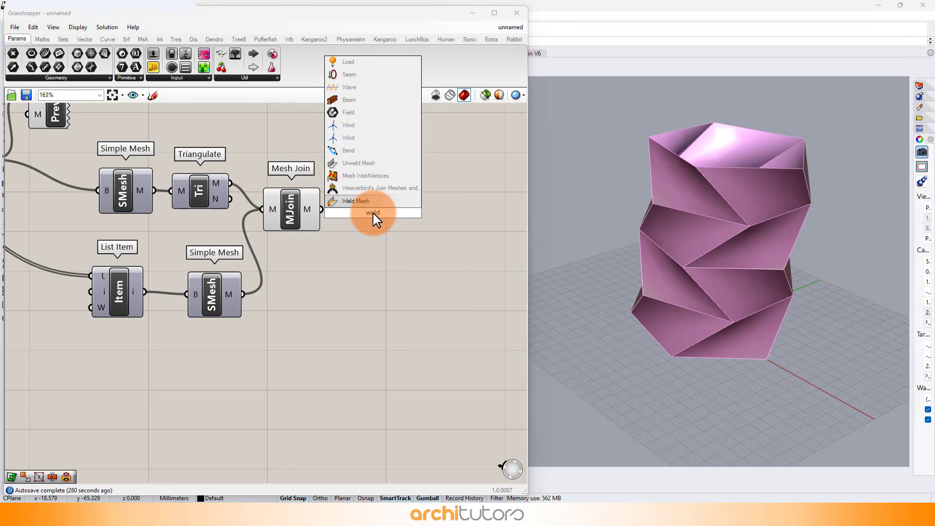
text(d)
click(365, 175)
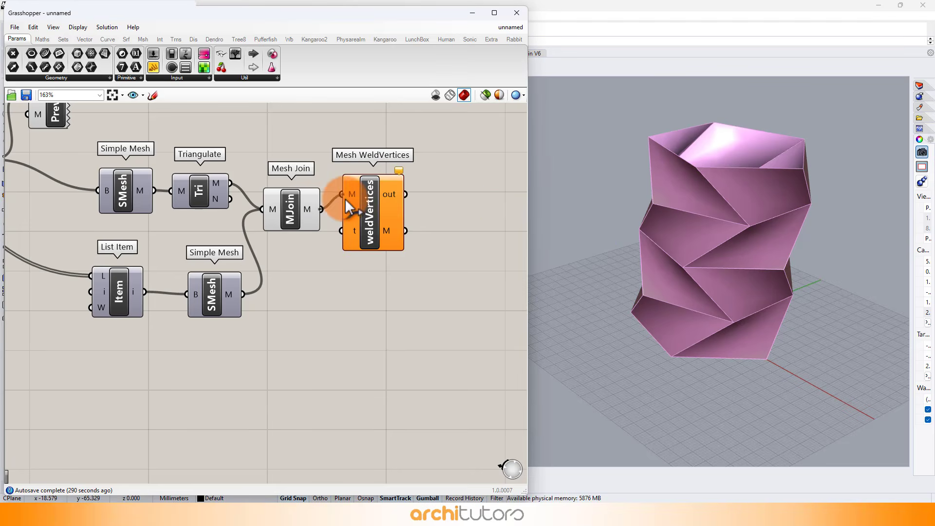
drag(349, 207, 361, 237)
Step: Add an Offset Mesh component and connect the welded mesh output to its mesh input
double_click(463, 240)
text(offset)
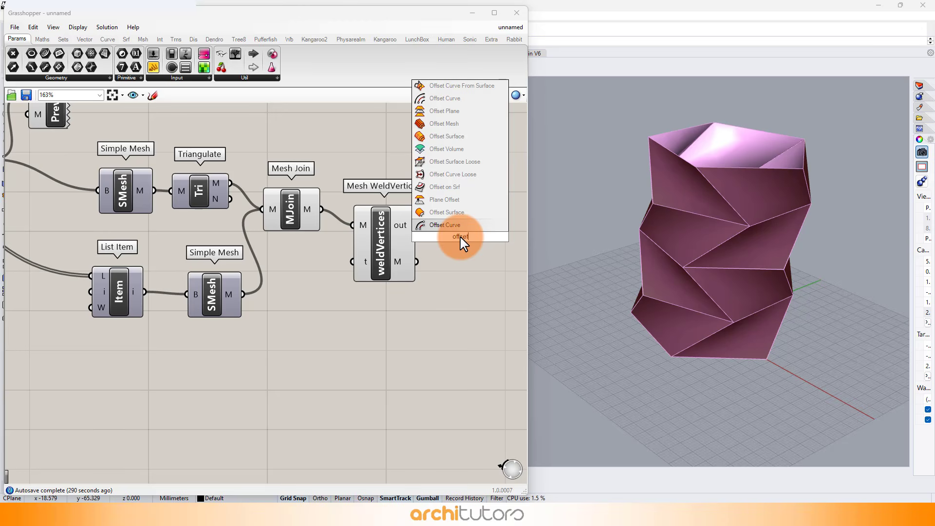
click(444, 123)
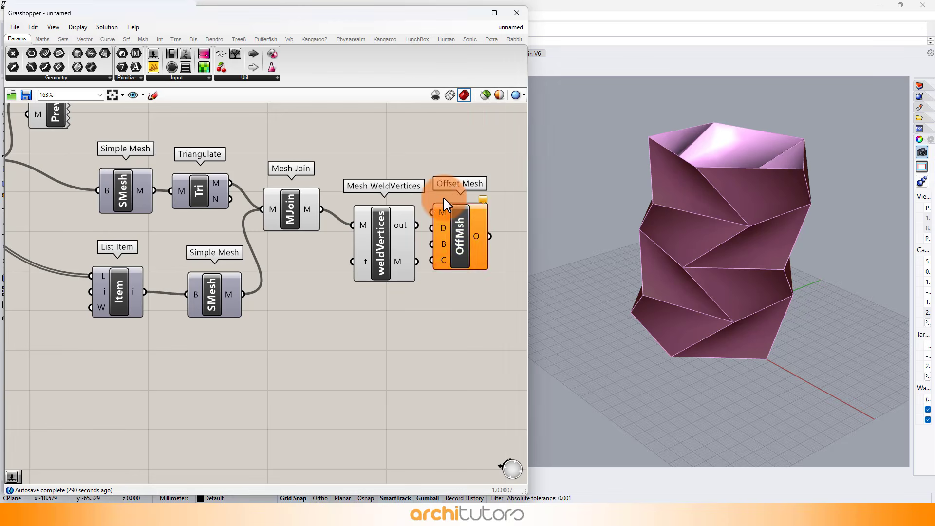
drag(416, 262, 479, 248)
click(459, 297)
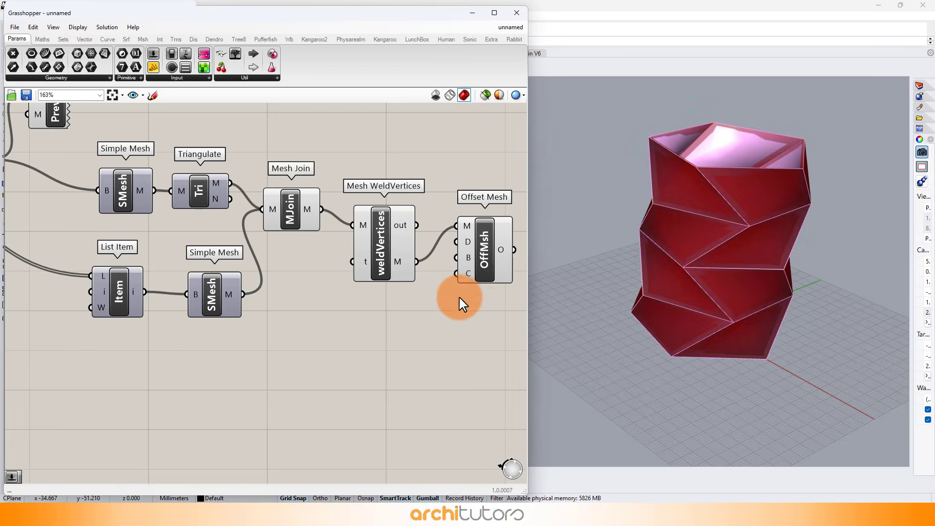
right_drag(483, 307, 419, 308)
right_drag(735, 198, 736, 237)
scroll(787, 159, up, 2)
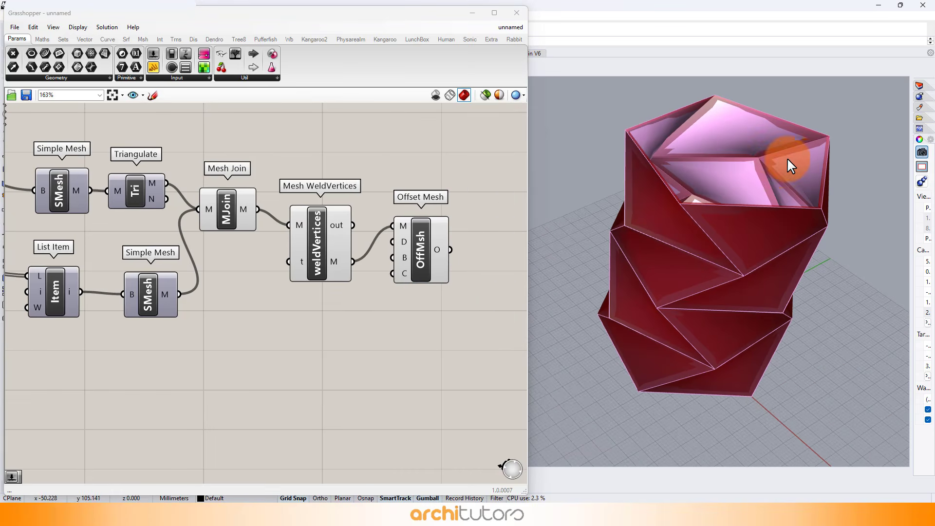
Step: Select the mesh processing components and align them on the canvas
drag(312, 166, 115, 384)
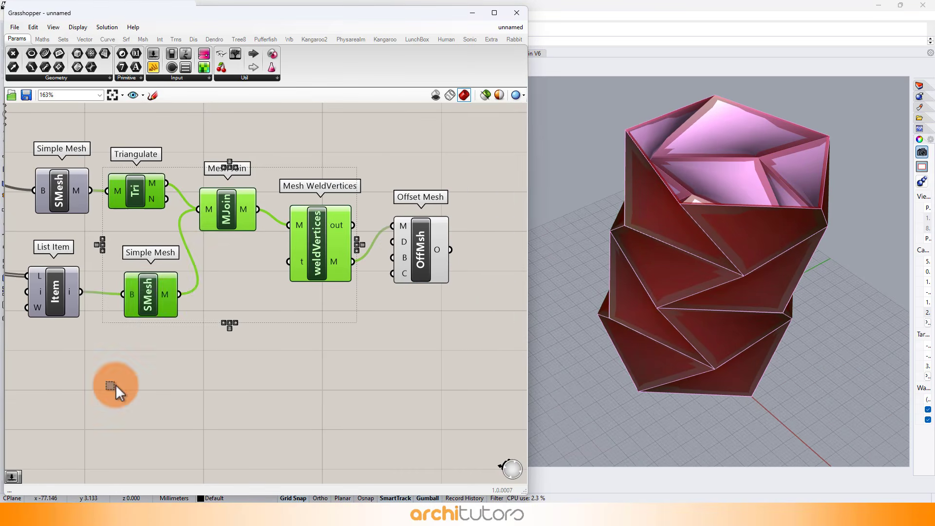
middle_click(182, 336)
click(210, 309)
click(389, 343)
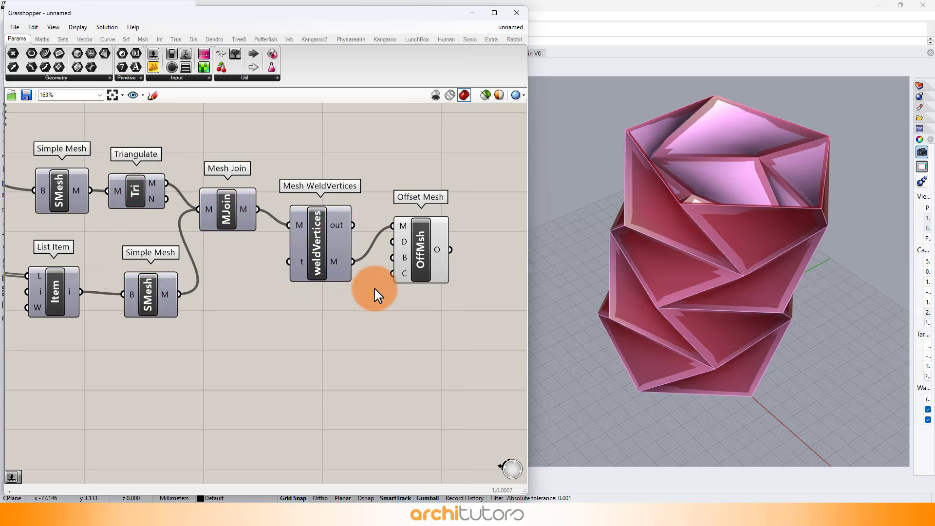
scroll(354, 274, down, 5)
drag(326, 182, 144, 387)
middle_click(180, 362)
click(230, 330)
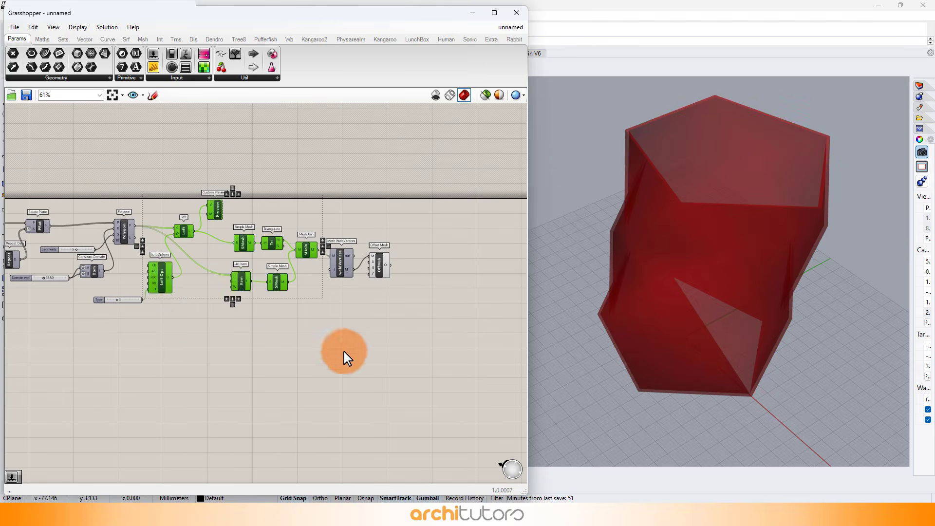
click(344, 355)
scroll(388, 277, up, 5)
Step: Add a number slider set to 3.5 and connect it to the Offset Mesh distance input
double_click(291, 344)
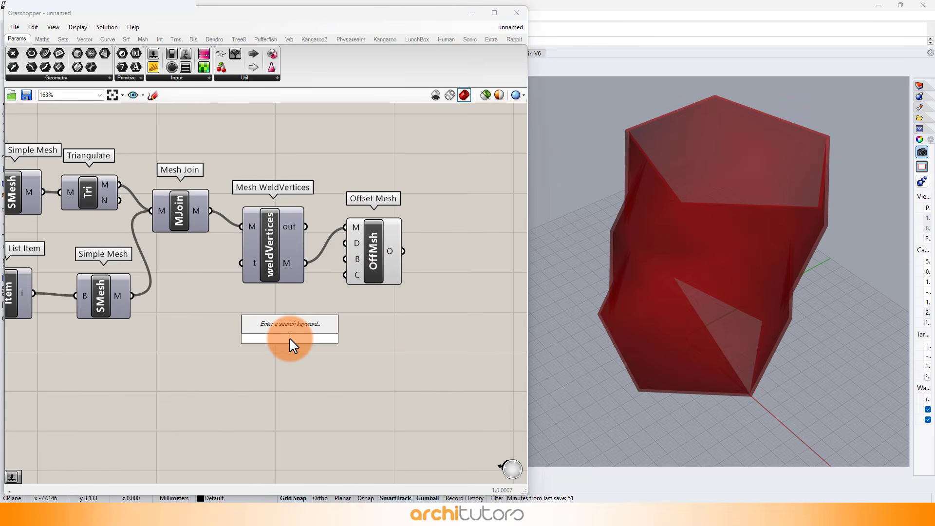
text(3)
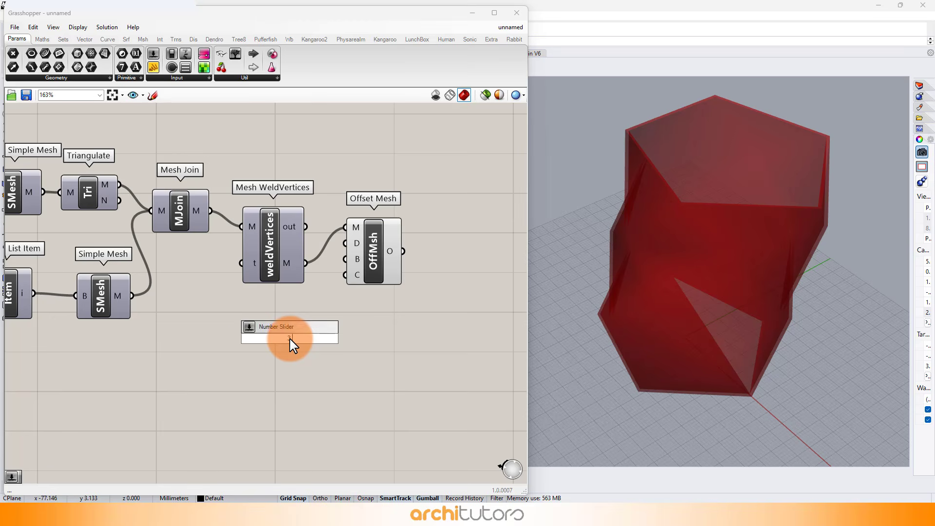
text(.5)
key(Return)
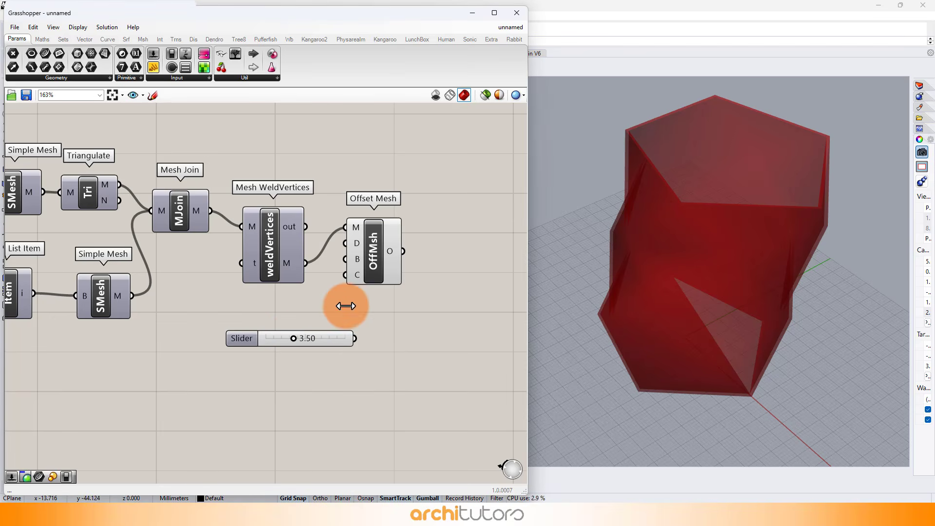
drag(346, 317, 388, 256)
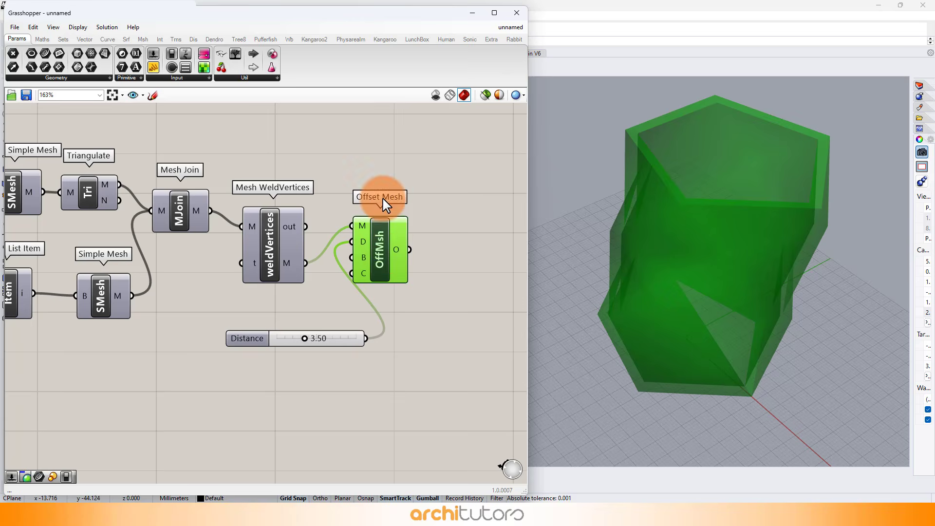
Step: Add a Face Boundaries component and connect the Offset Mesh output to it
click(371, 167)
right_drag(458, 192, 300, 175)
scroll(300, 174, down, 1)
scroll(301, 174, up, 1)
double_click(294, 219)
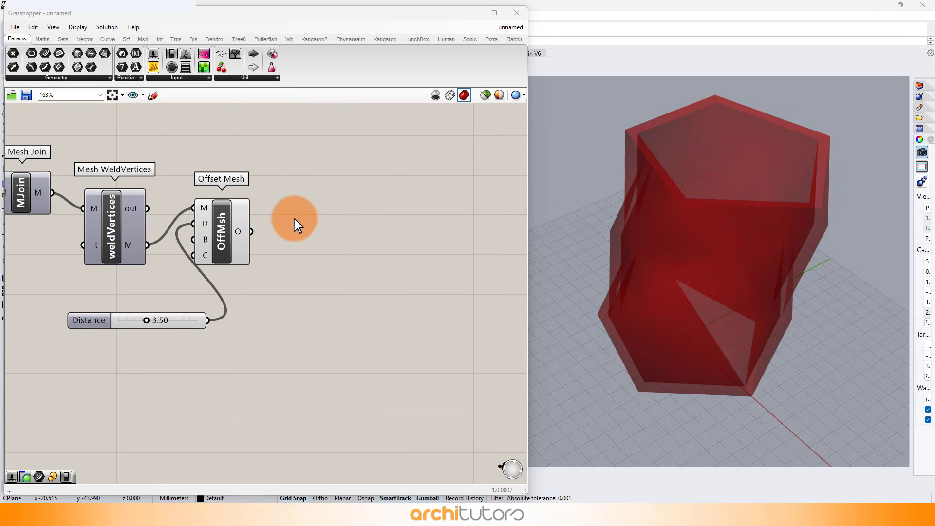
text(face)
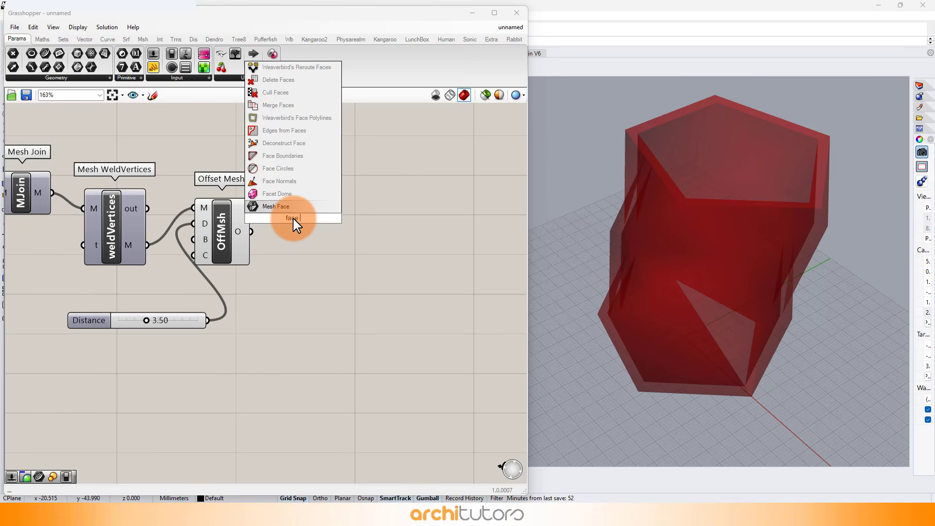
text( bou)
key(Return)
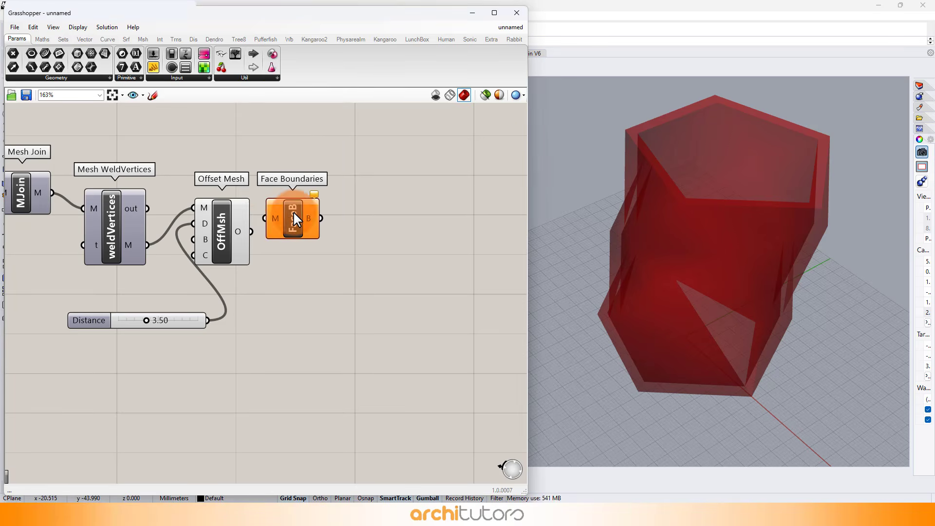
drag(256, 230, 313, 226)
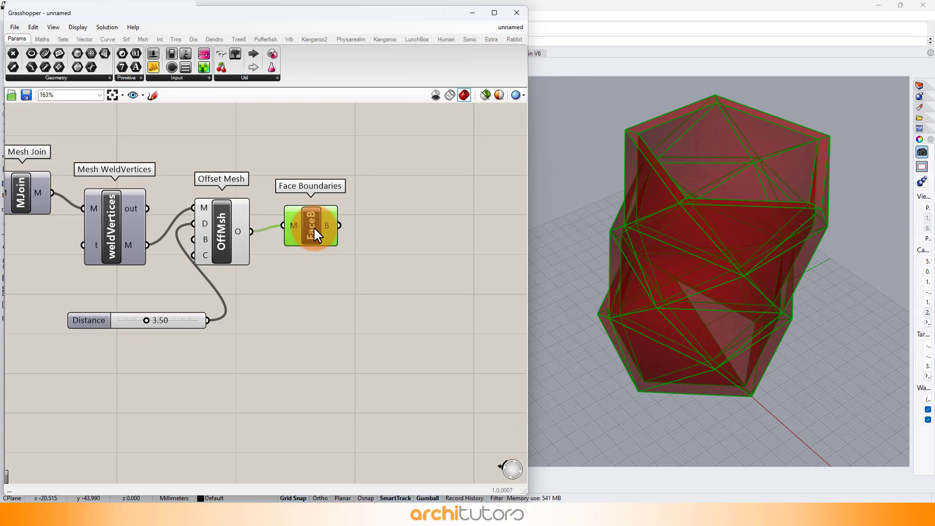
Step: Add a Brep Join component and connect the Face Boundaries output to its brep input
click(327, 285)
double_click(378, 244)
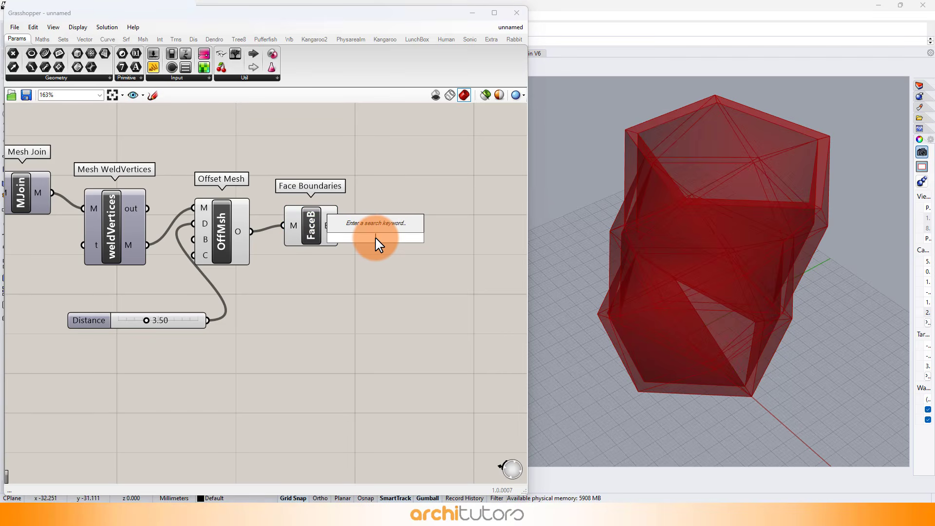
text(re)
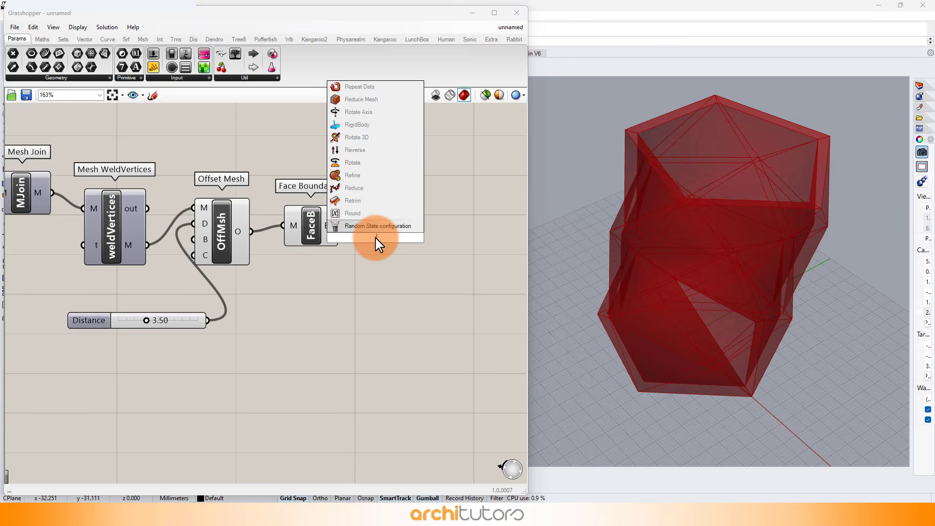
text(brep joi)
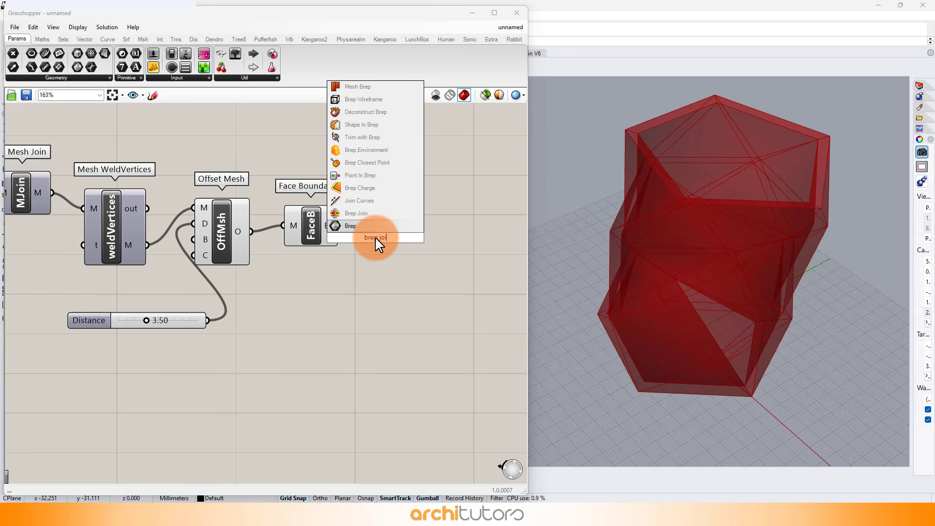
click(357, 213)
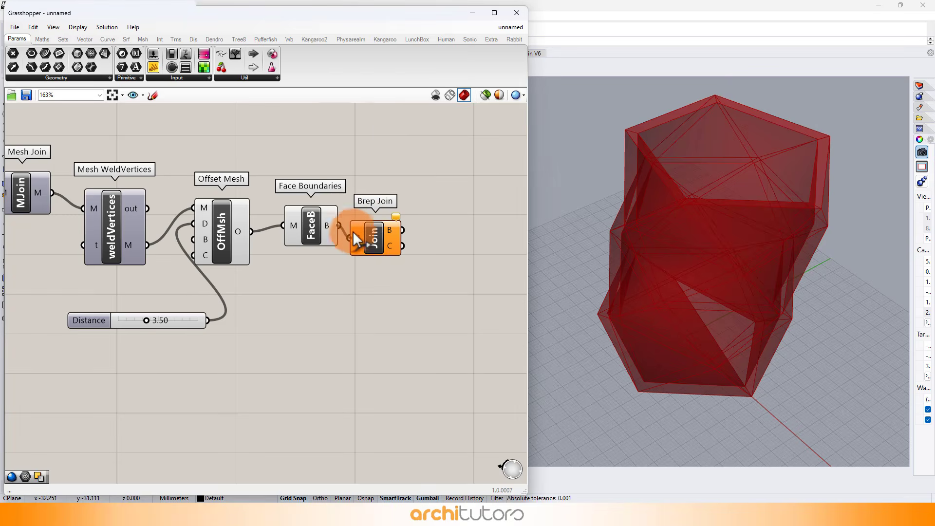
drag(353, 230, 354, 233)
drag(383, 242, 390, 238)
click(407, 272)
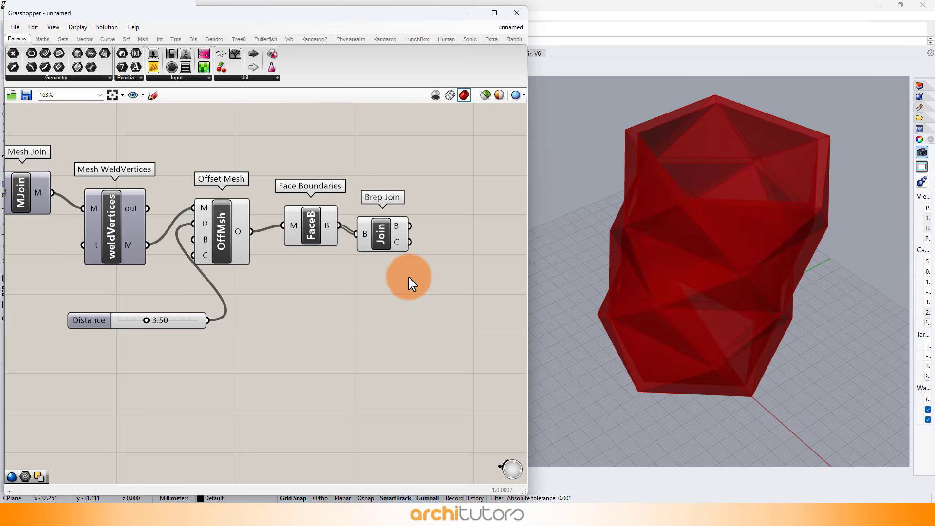
Step: Add a Custom Preview component and connect the Brep Join output to its geometry input
double_click(458, 236)
text(cust)
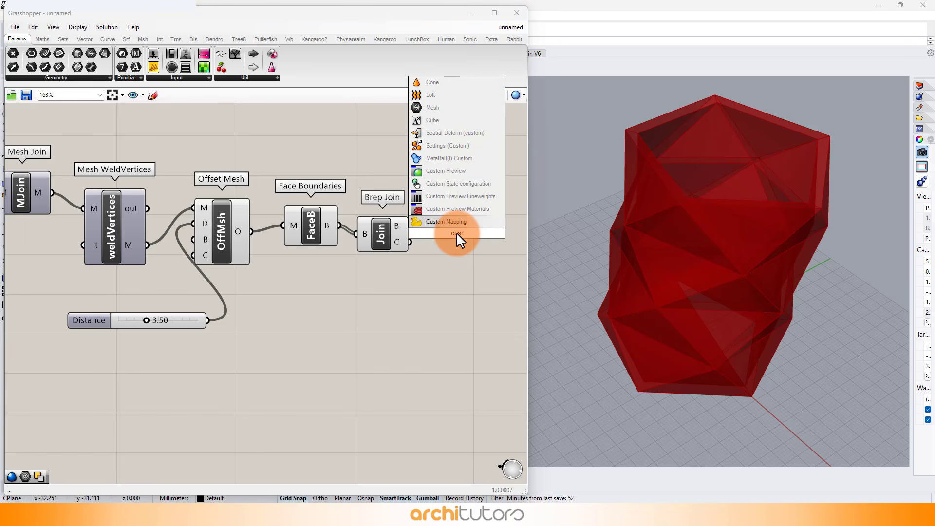
click(470, 171)
drag(437, 217, 437, 218)
Step: Select the offset and preview components and align them on the canvas
drag(418, 164, 133, 355)
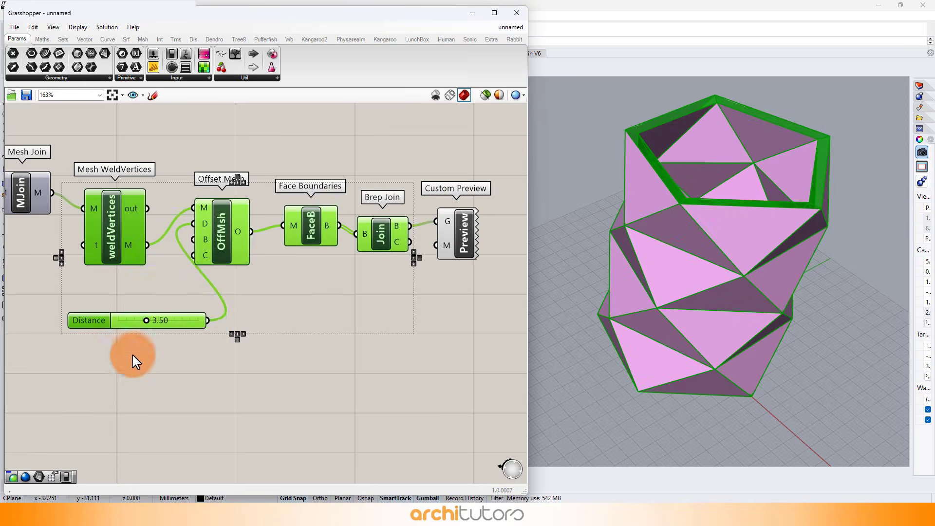
middle_click(233, 332)
click(271, 310)
click(284, 313)
right_drag(375, 271, 210, 257)
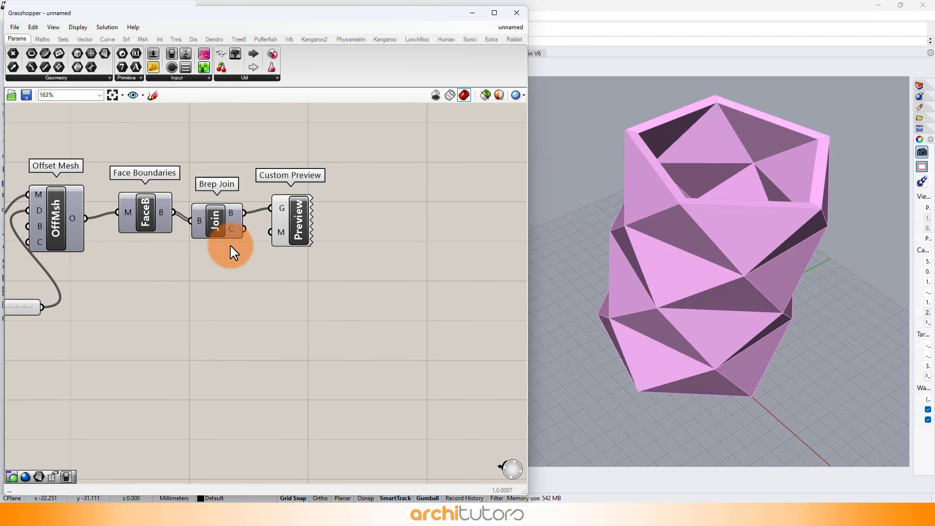
drag(187, 223, 191, 220)
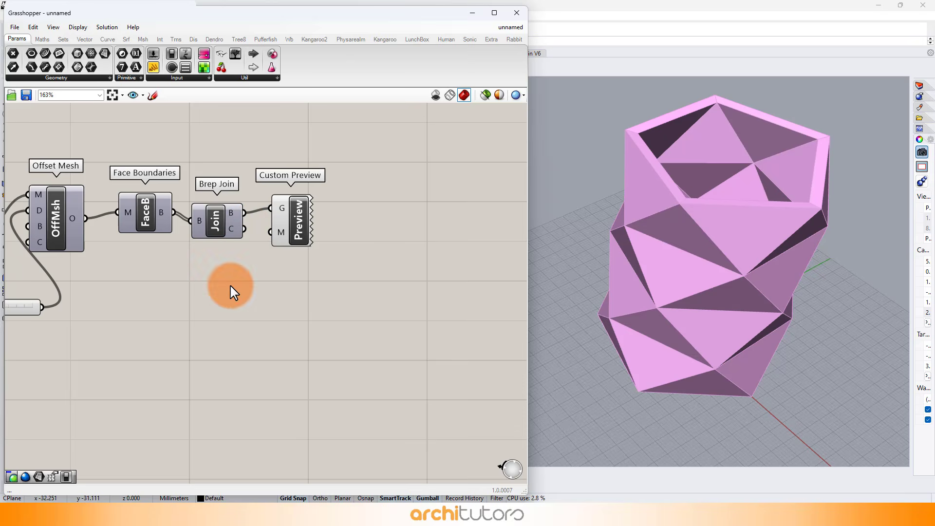
Step: Add a Colour Swatch component and connect it to the Custom Preview's material input
right_drag(682, 215, 698, 201)
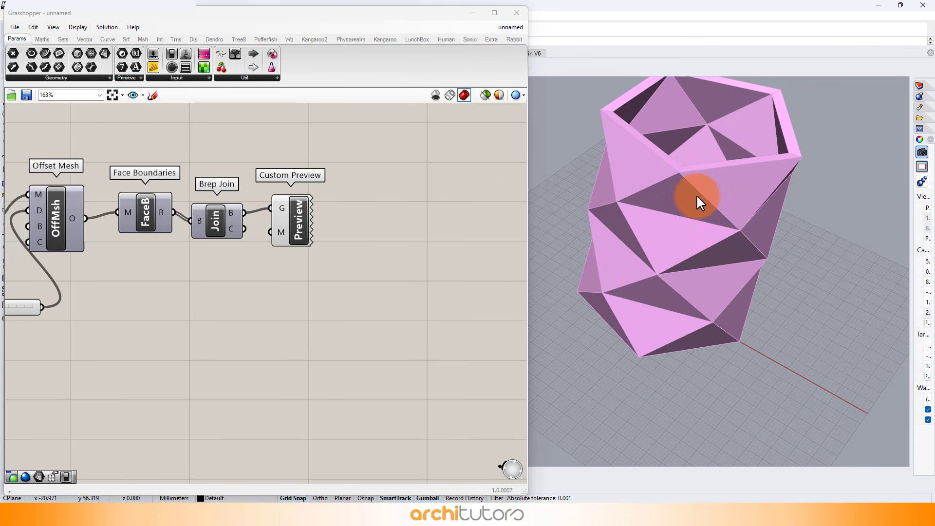
right_drag(643, 275, 661, 248)
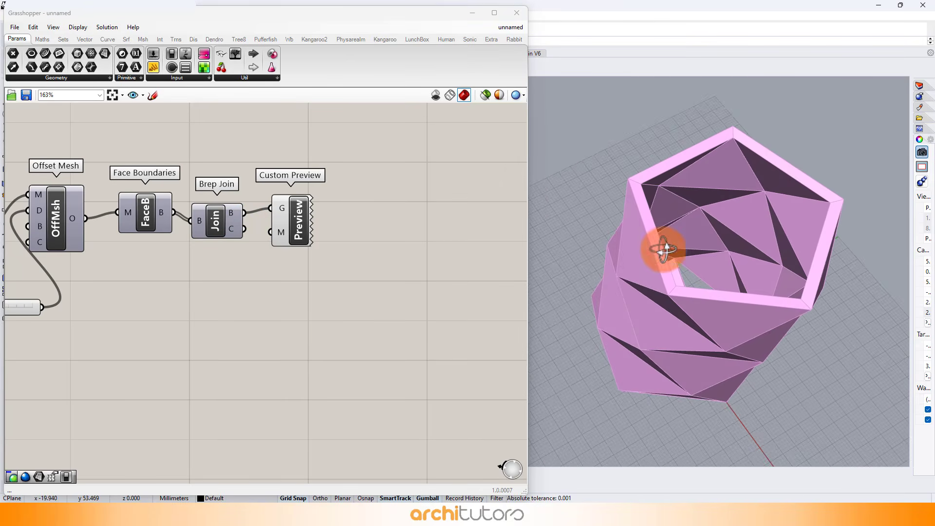
drag(287, 222, 301, 226)
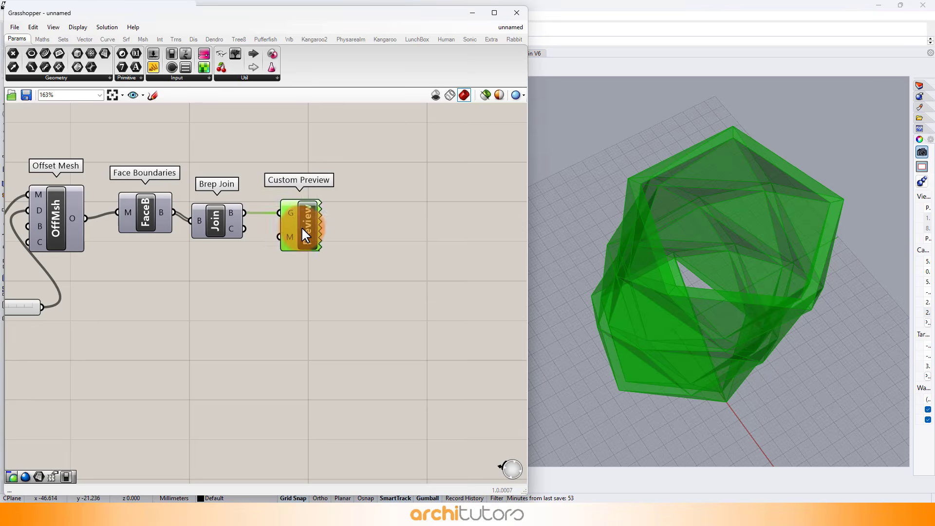
click(263, 292)
double_click(261, 286)
text(swa)
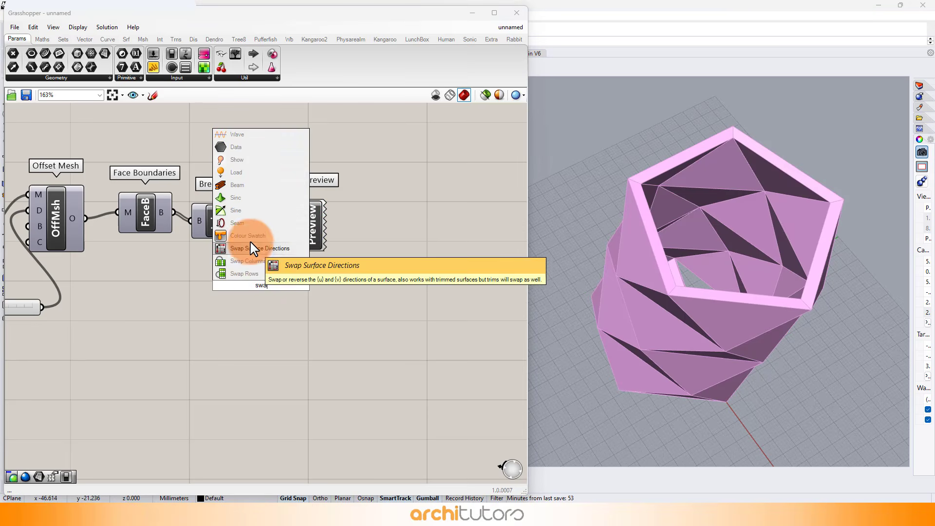
click(250, 235)
drag(308, 231, 320, 230)
Step: Set the Colour Swatch colour to a salmon pink shade
right_drag(682, 272, 797, 216)
click(280, 298)
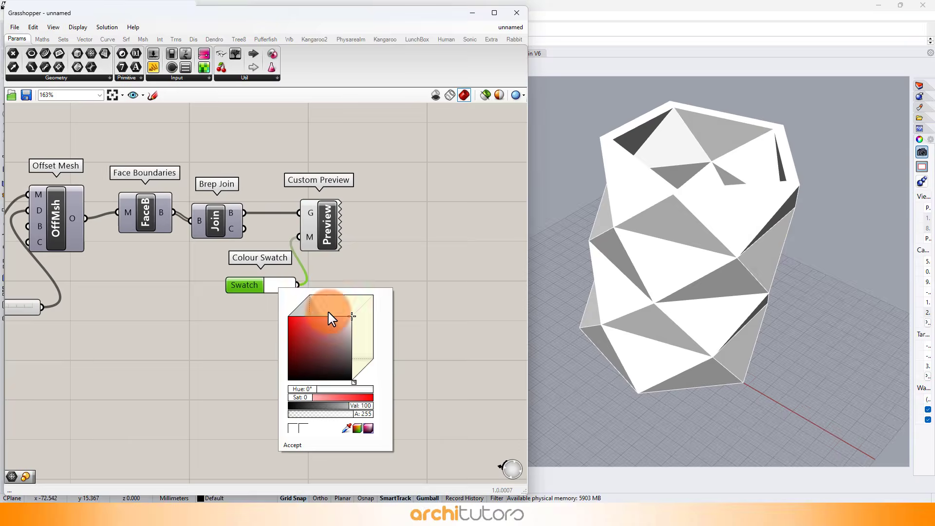
drag(324, 327, 331, 329)
click(215, 347)
Step: Set the Offset Mesh Distance slider to 3.60
scroll(382, 254, down, 5)
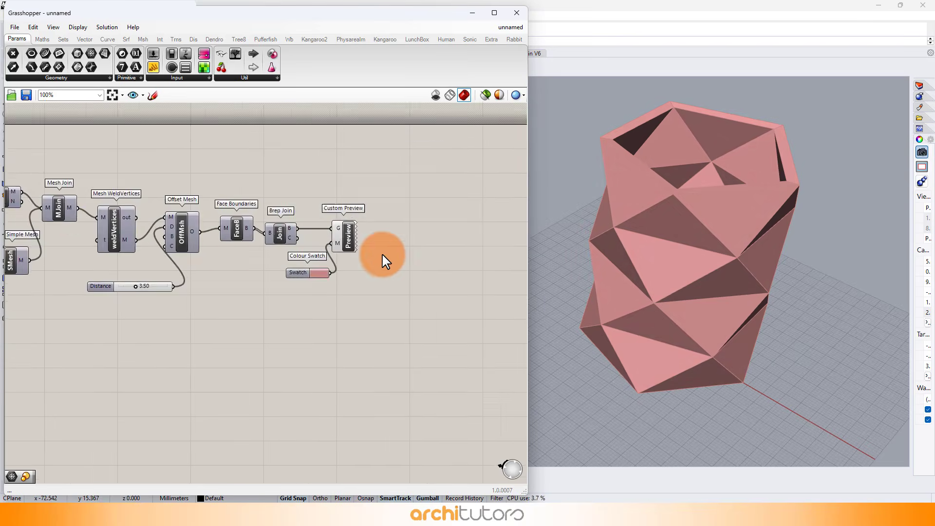
right_drag(239, 228, 278, 231)
scroll(276, 150, up, 2)
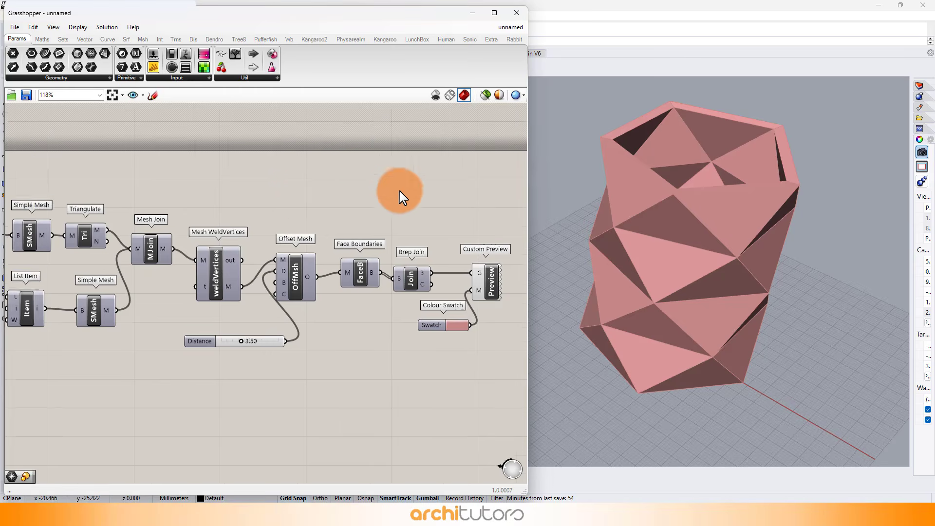
scroll(199, 225, up, 5)
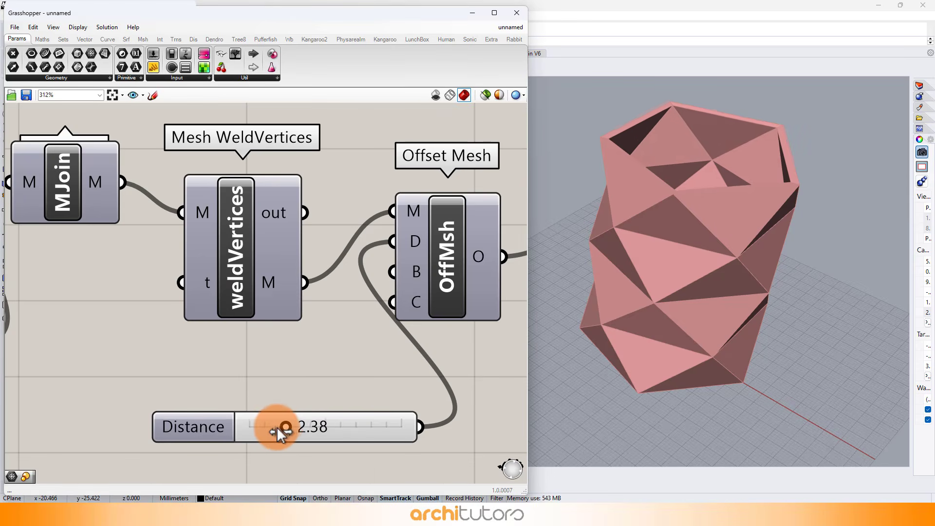
drag(277, 429, 333, 432)
scroll(350, 251, down, 7)
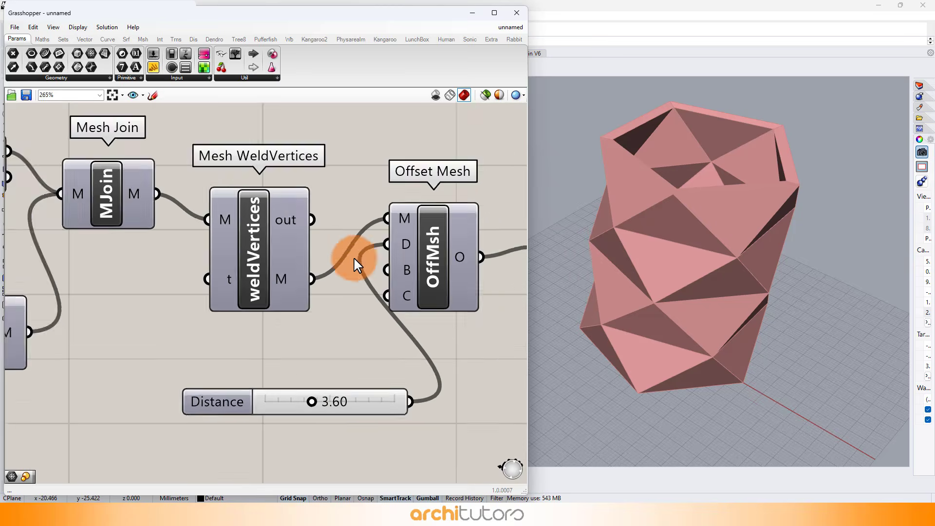
Step: Set the Domain end slider feeding Construct Domain to 24.09
scroll(217, 260, up, 5)
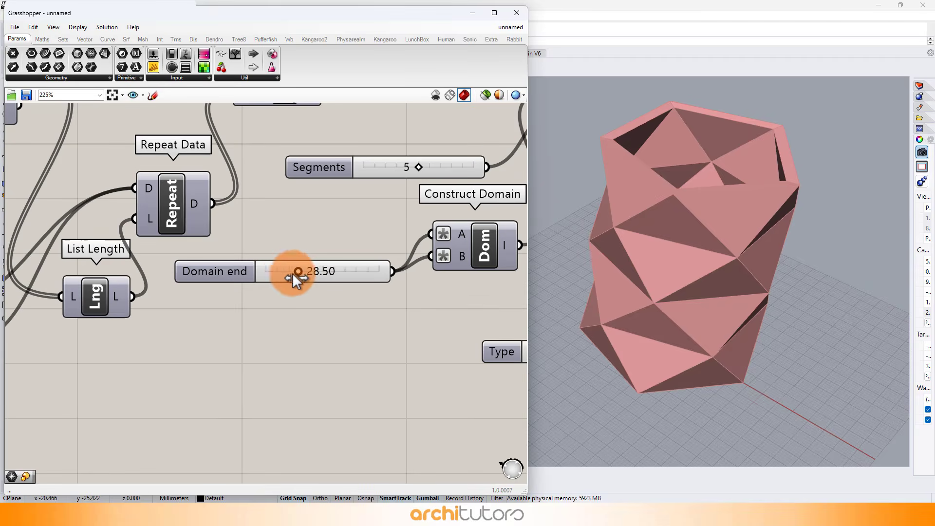
mouse_move(300, 271)
mouse_down()
mouse_move(269, 282)
mouse_move(299, 282)
mouse_up()
scroll(299, 282, down, 3)
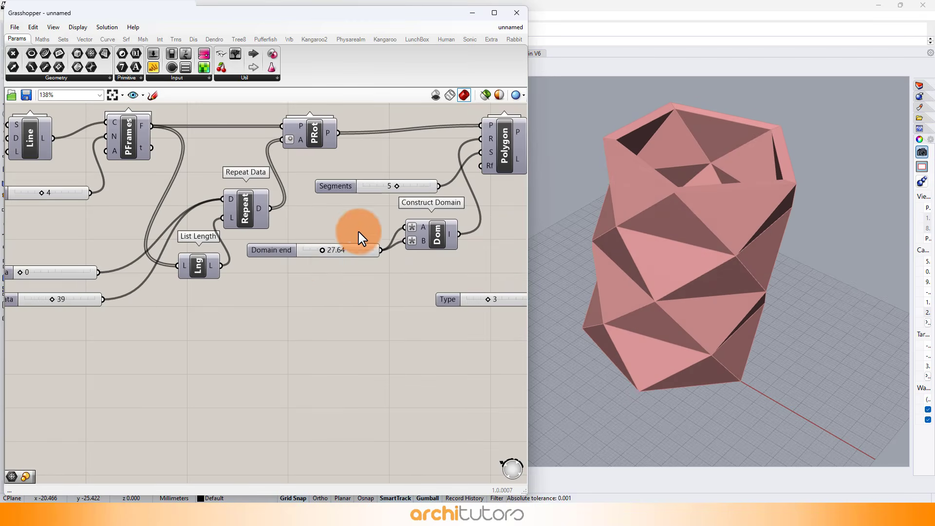
scroll(321, 260, up, 2)
drag(322, 251, 322, 250)
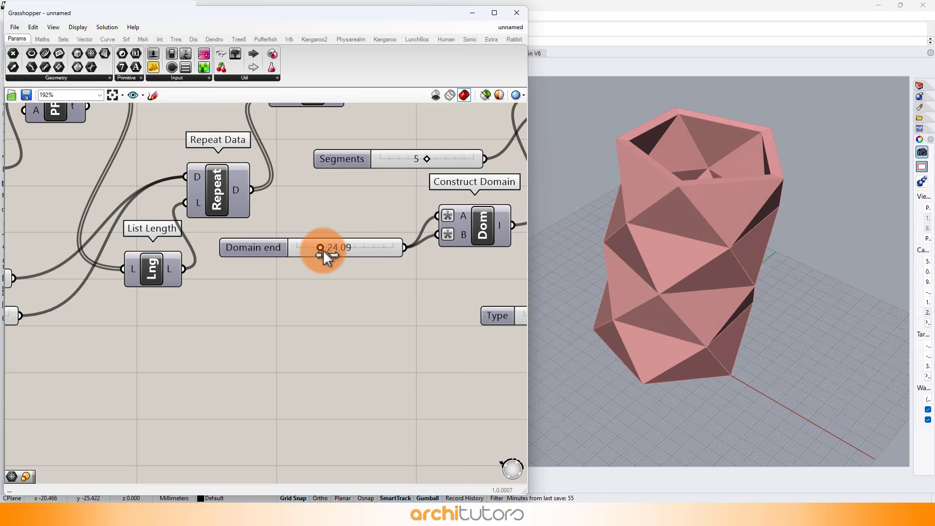
scroll(348, 245, down, 3)
scroll(184, 221, up, 5)
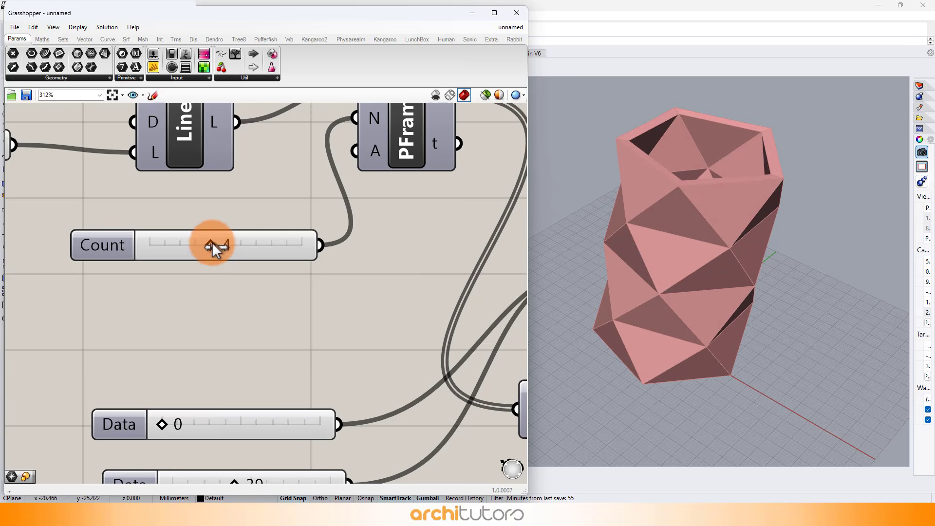
Step: Review the Count, Segments and Domain end sliders across the definition
mouse_move(214, 244)
mouse_down()
mouse_move(182, 250)
mouse_move(246, 250)
mouse_move(196, 254)
mouse_move(212, 252)
mouse_up()
scroll(283, 205, down, 2)
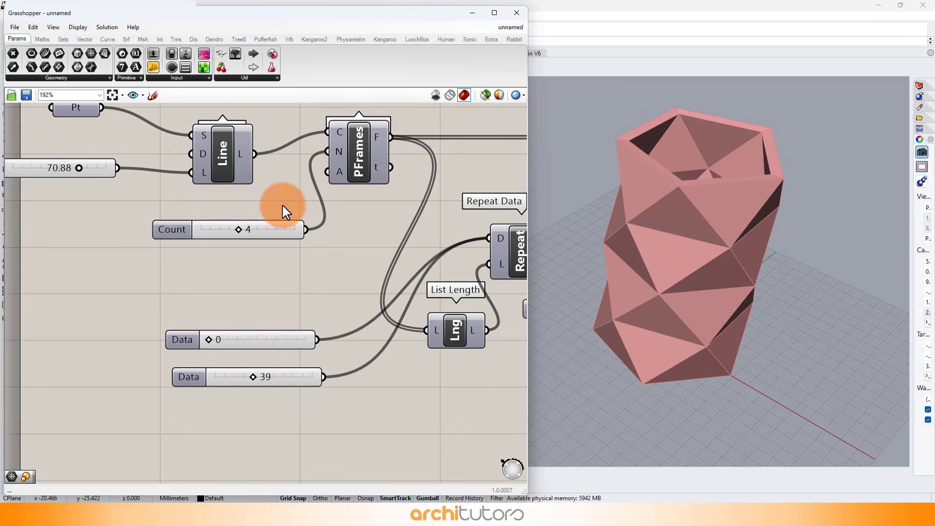
scroll(248, 326, down, 2)
scroll(118, 195, down, 3)
scroll(222, 207, down, 1)
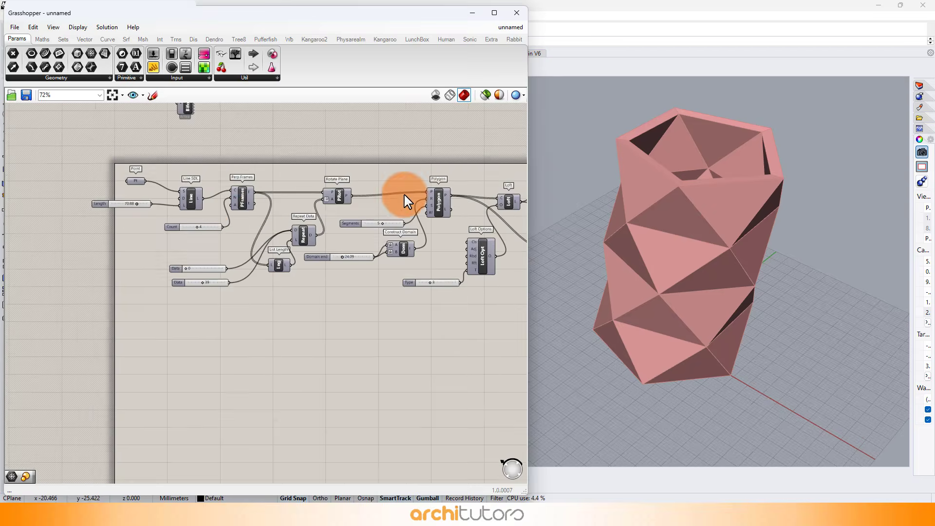
scroll(416, 202, up, 7)
scroll(321, 250, up, 2)
mouse_move(299, 255)
mouse_down()
mouse_move(273, 260)
mouse_move(332, 260)
mouse_move(294, 256)
mouse_up()
scroll(183, 207, down, 2)
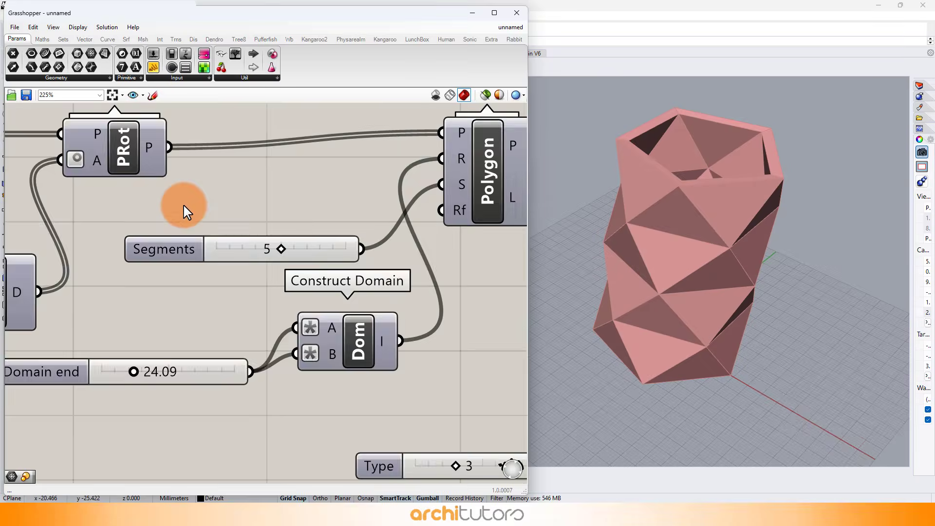
scroll(185, 207, down, 5)
scroll(397, 215, up, 6)
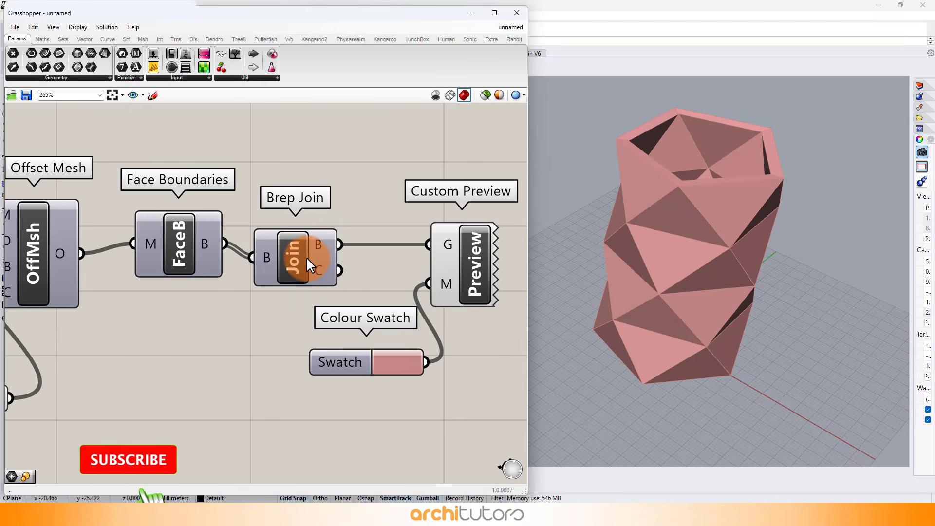
right_click(308, 266)
click(320, 289)
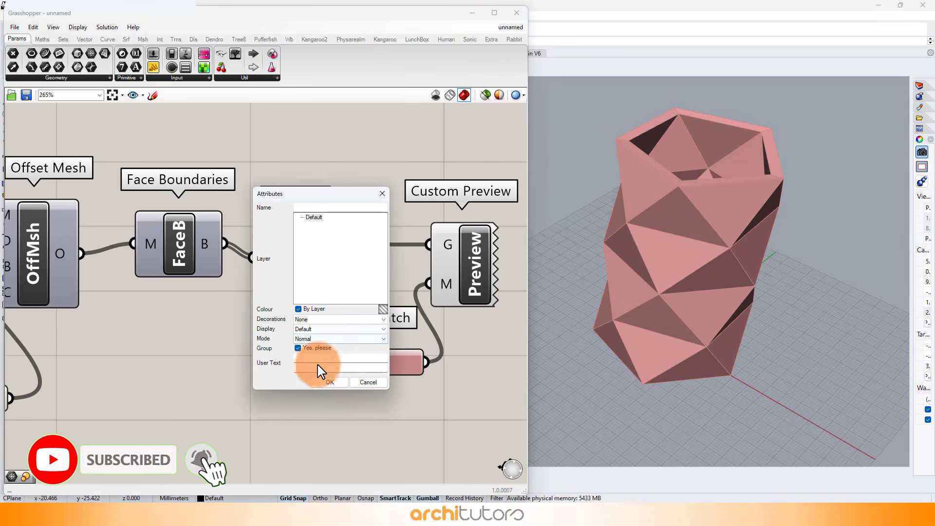
click(326, 382)
Step: Select the Custom Preview component and delete it
click(459, 277)
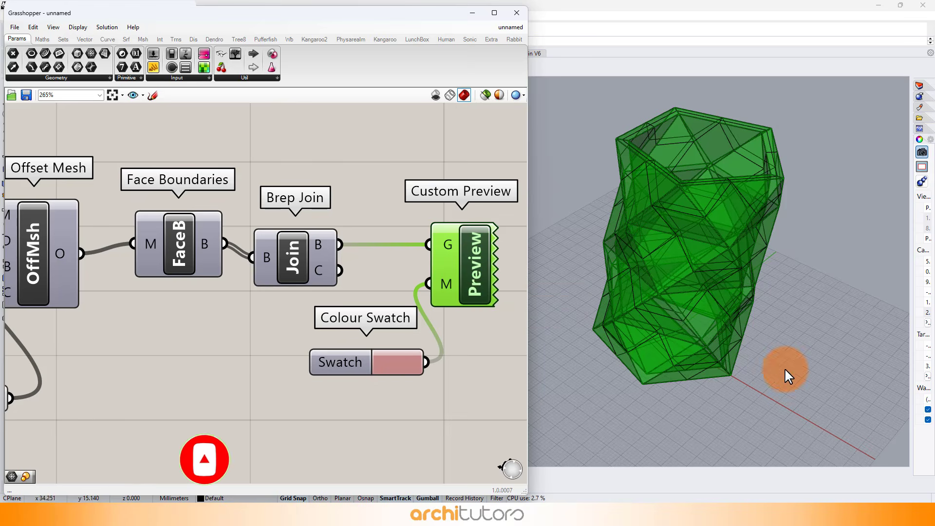
click(496, 322)
scroll(271, 224, down, 3)
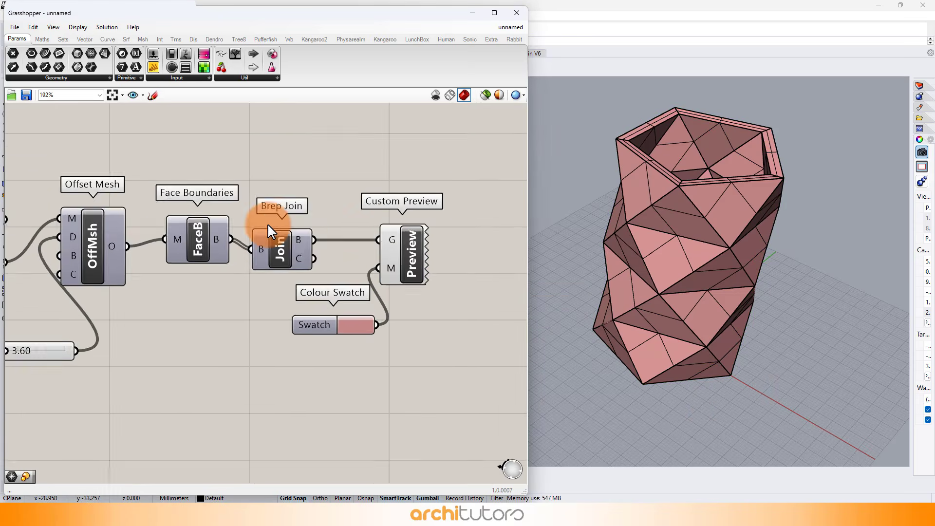
scroll(417, 229, down, 1)
click(388, 249)
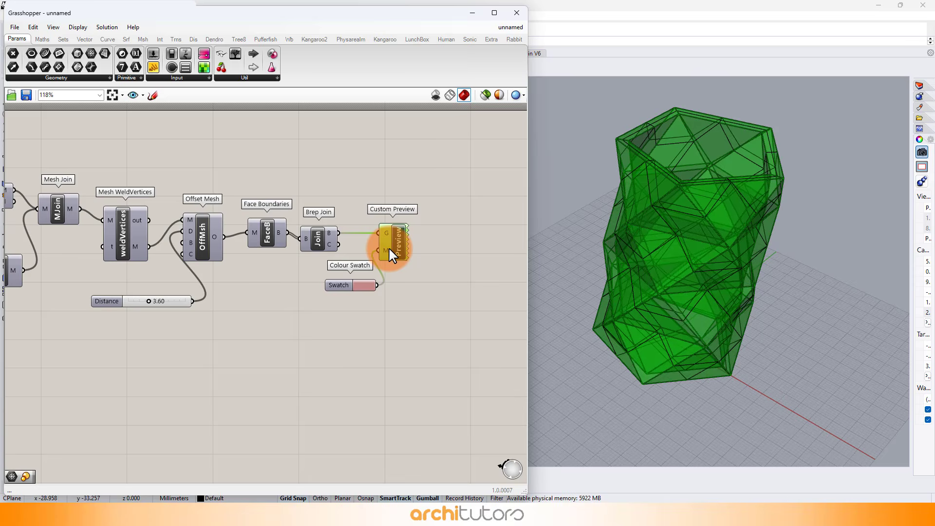
key(Delete)
scroll(388, 247, down, 4)
scroll(93, 177, up, 3)
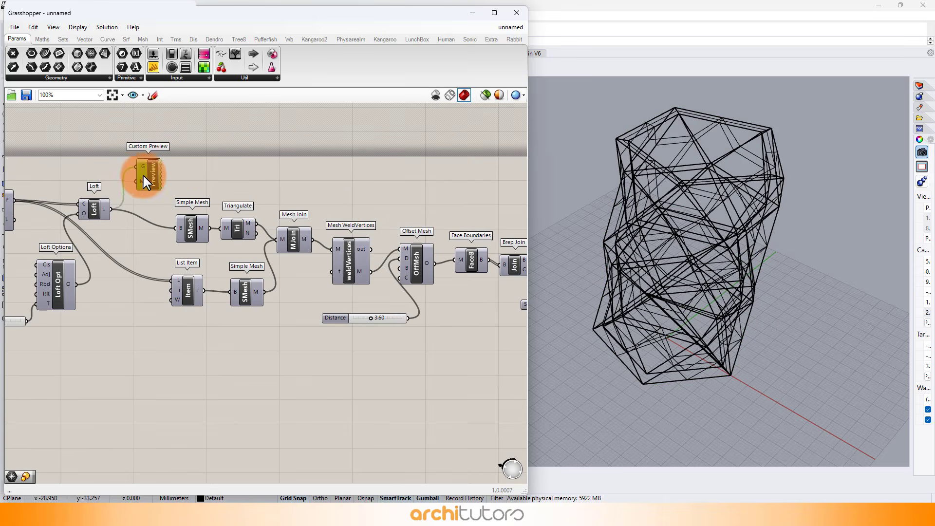
Step: Minimize Grasshopper and switch the Perspective viewport to Rendered display mode
click(473, 13)
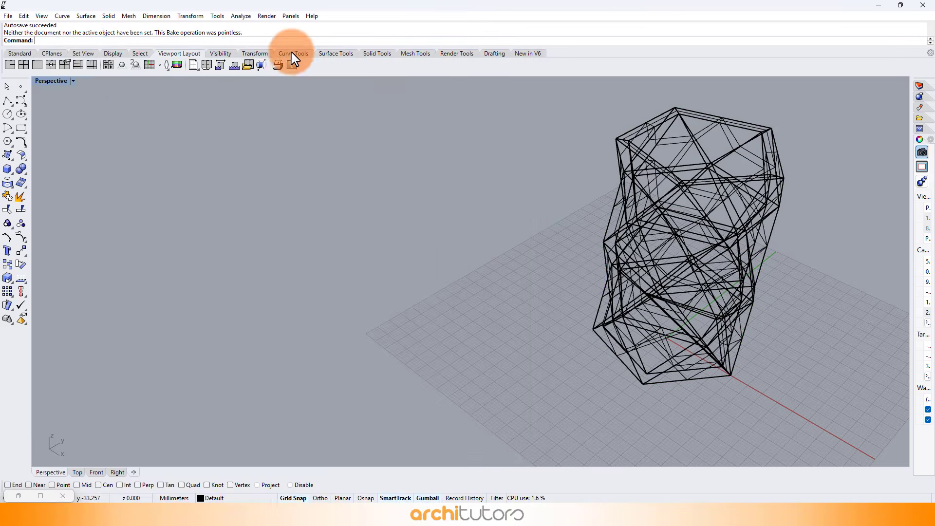
click(74, 80)
click(75, 128)
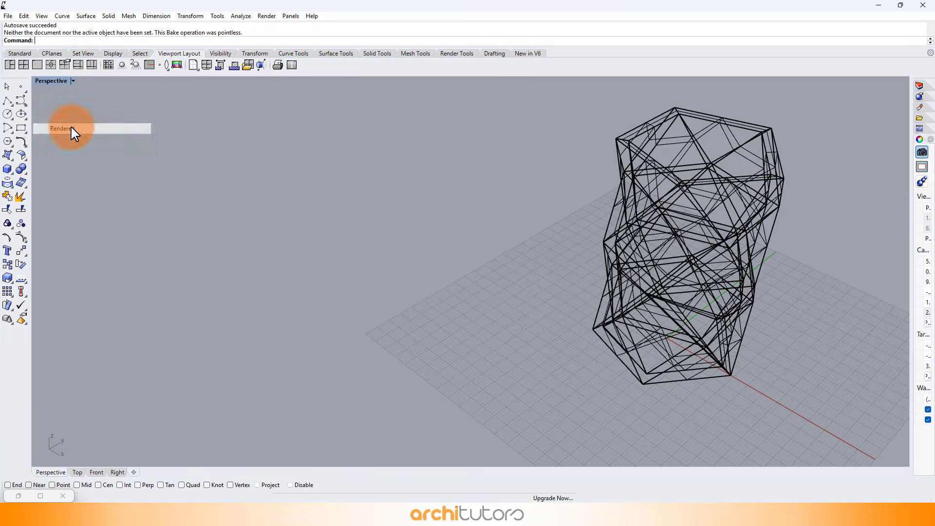
right_drag(718, 208, 290, 250)
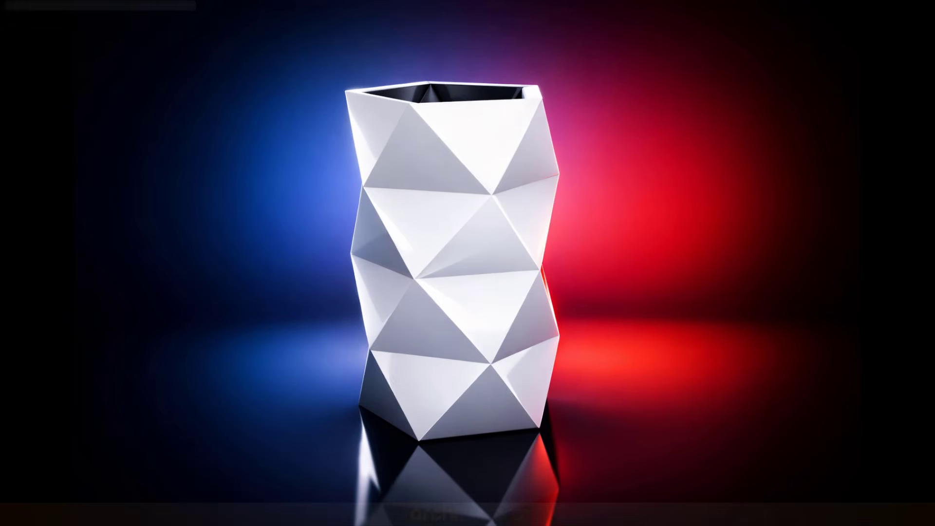